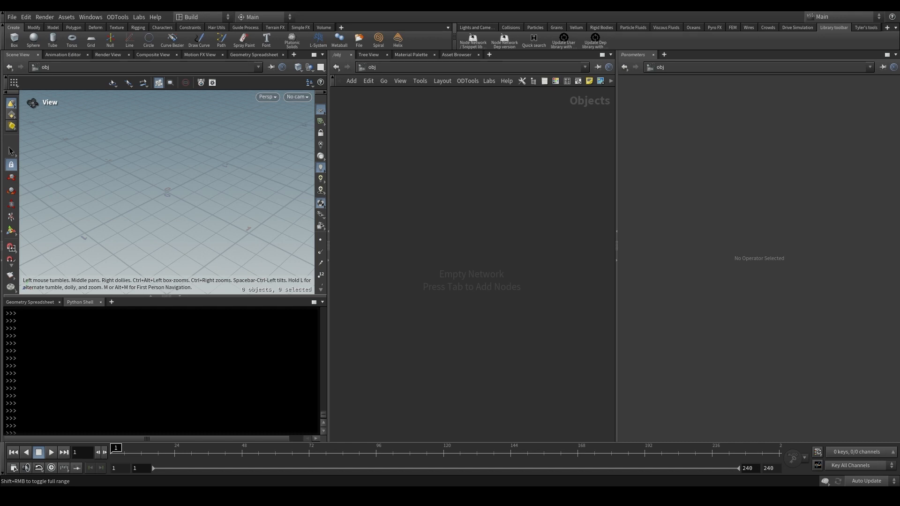
pyautogui.press('Escape')
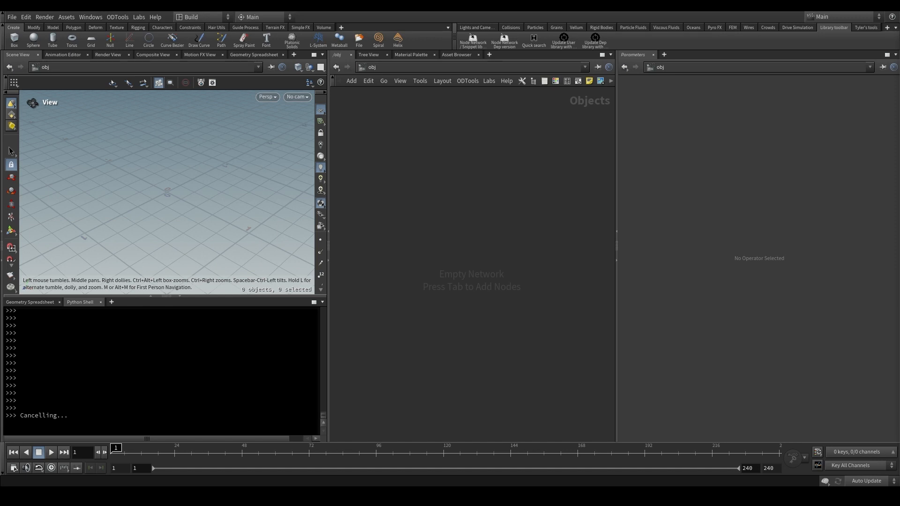
pyautogui.scroll(1, 162, 371)
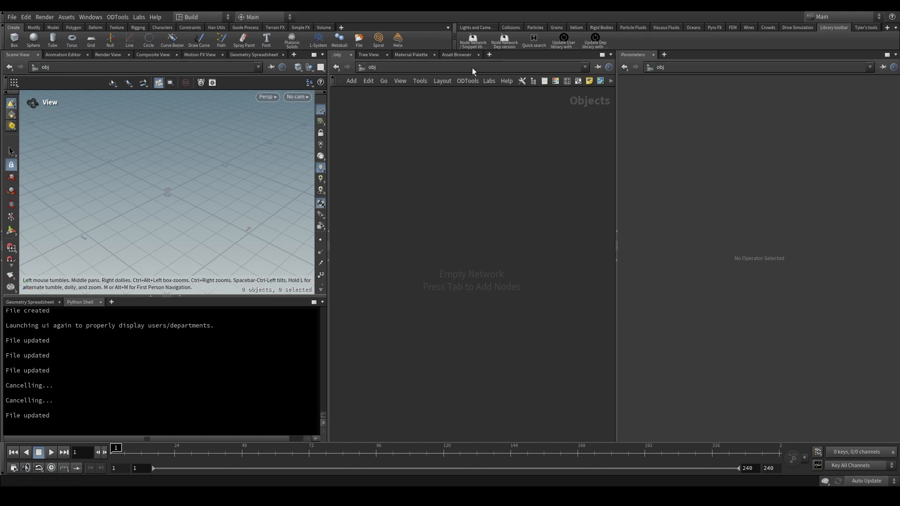
# View the user-based Node Network Library, and the department version with its cfx and fx departments.
pyautogui.click(473, 35)
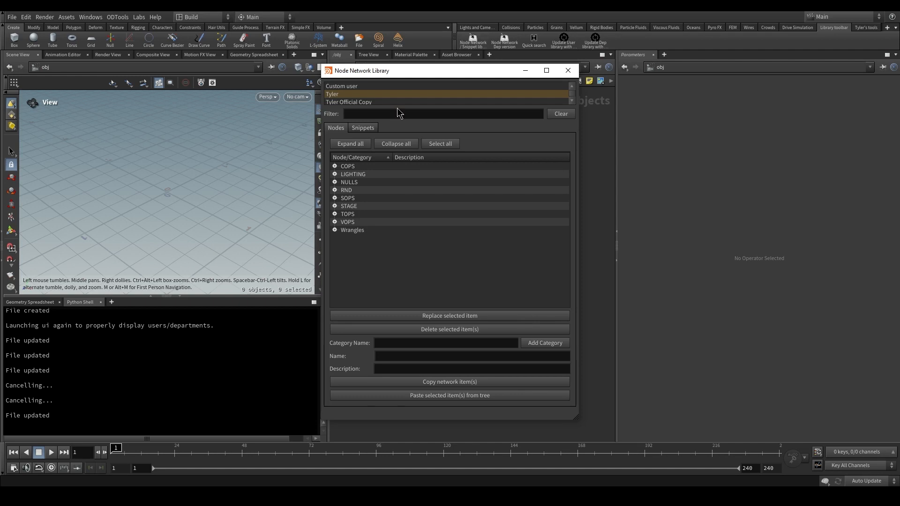
pyautogui.click(566, 74)
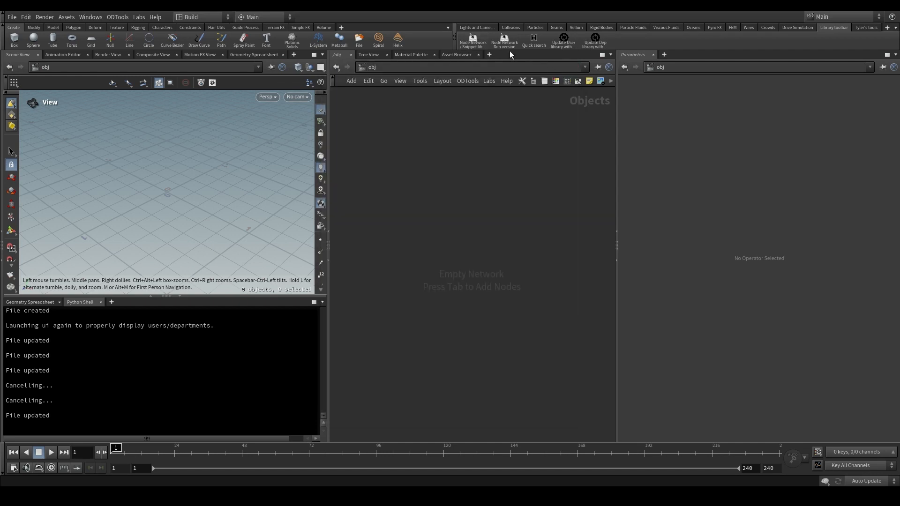
pyautogui.click(505, 41)
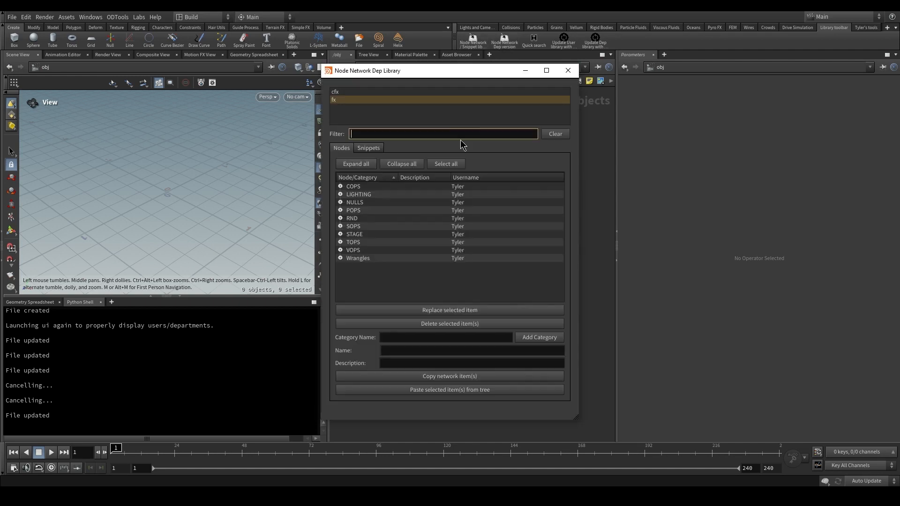
pyautogui.click(365, 93)
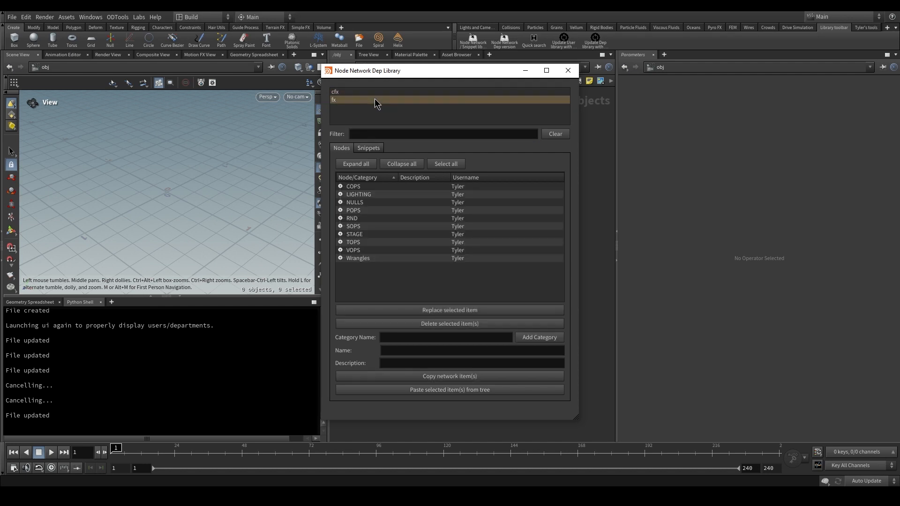
pyautogui.click(567, 70)
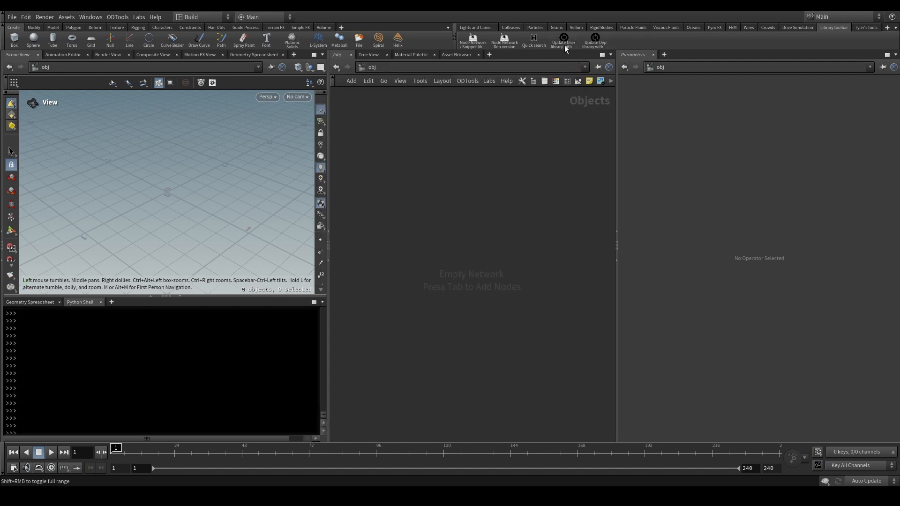
pyautogui.click(596, 40)
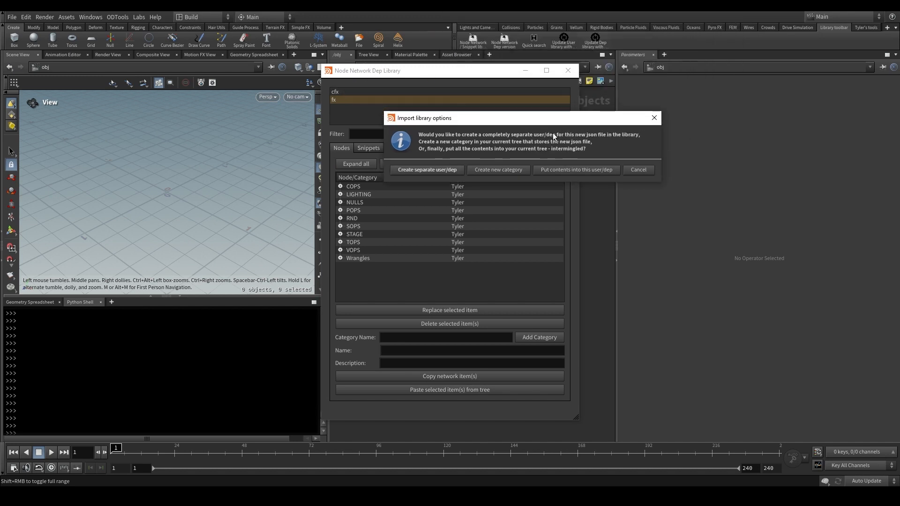
pyautogui.click(632, 170)
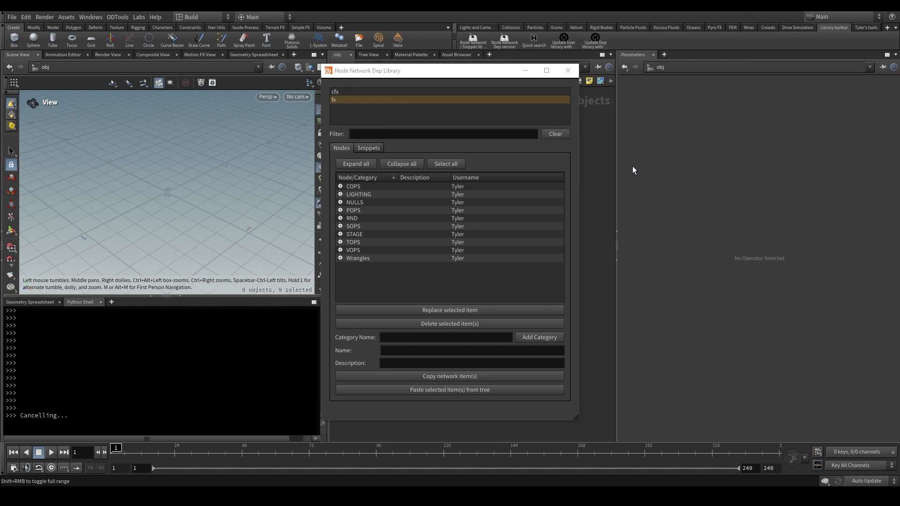
pyautogui.click(568, 70)
pyautogui.click(564, 44)
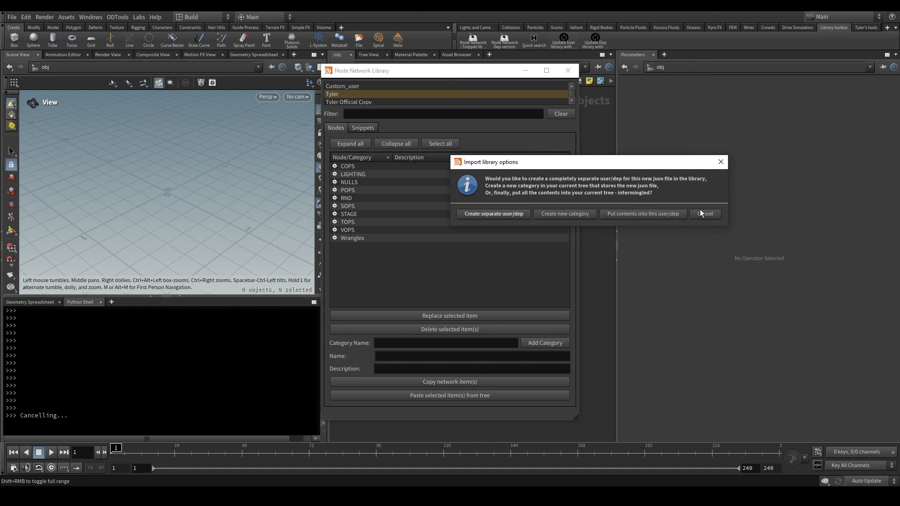
pyautogui.click(704, 214)
pyautogui.click(568, 70)
# Start updating the user library from a file as a separate user/dep, and check the HOUDINI_SNIPS path and networkcopy.json filter.
pyautogui.click(563, 44)
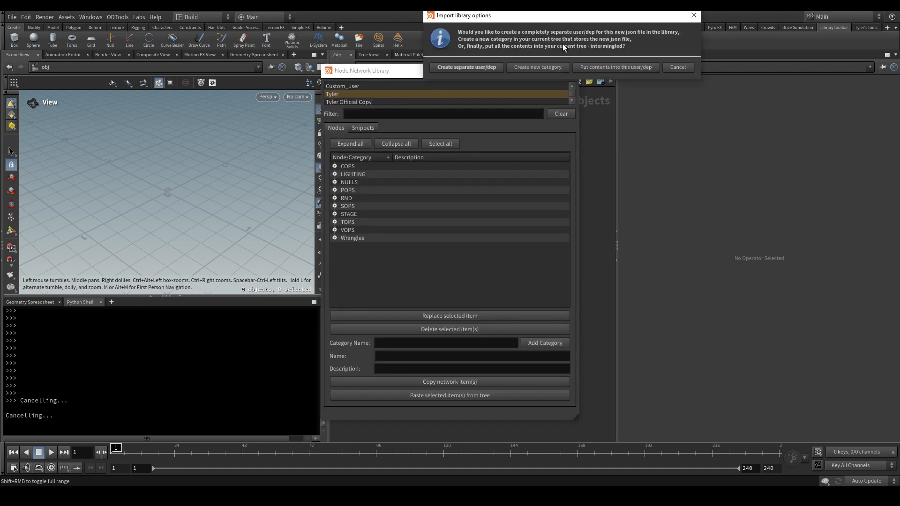
pyautogui.moveTo(544, 19); pyautogui.dragTo(583, 145)
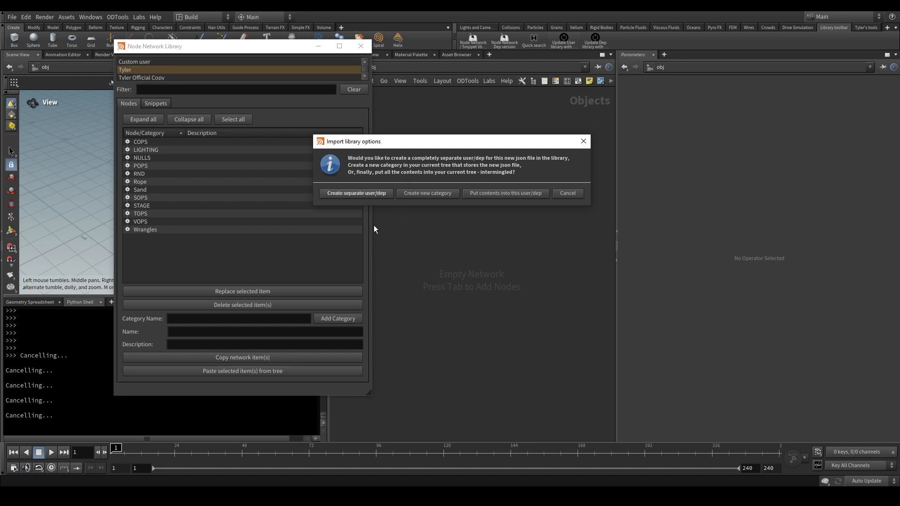
pyautogui.click(362, 193)
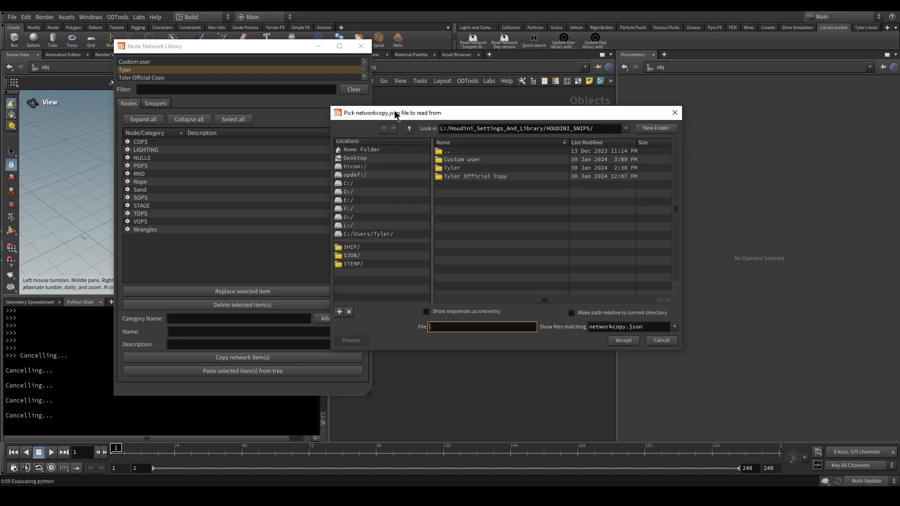
pyautogui.moveTo(366, 119); pyautogui.dragTo(332, 147)
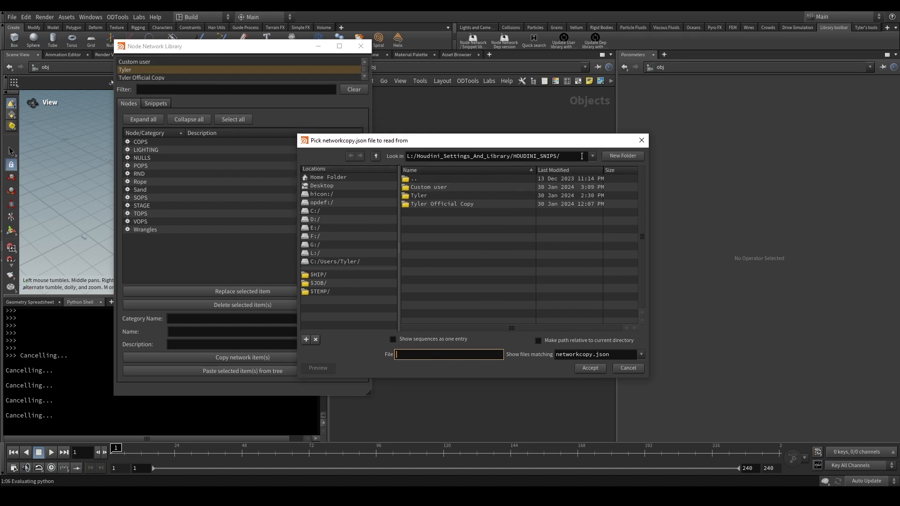
pyautogui.moveTo(581, 156); pyautogui.dragTo(401, 157)
pyautogui.click(493, 244)
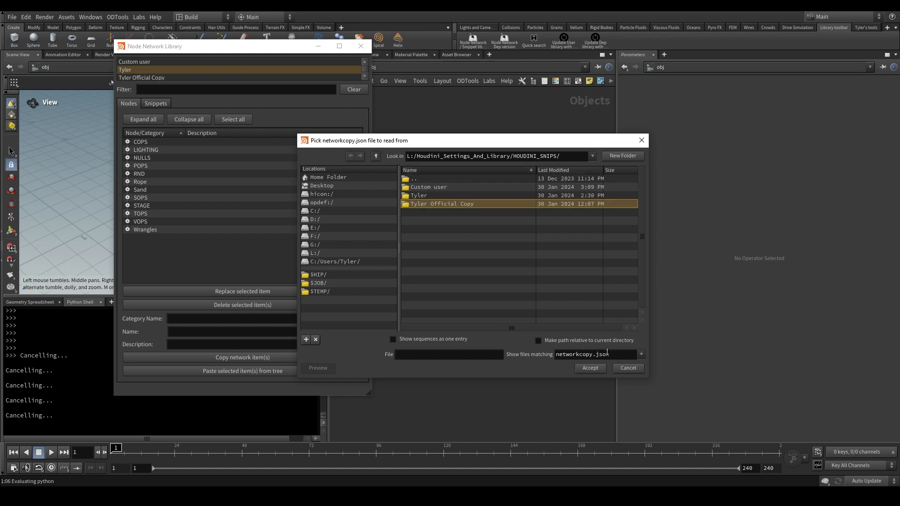
pyautogui.tripleClick(622, 357)
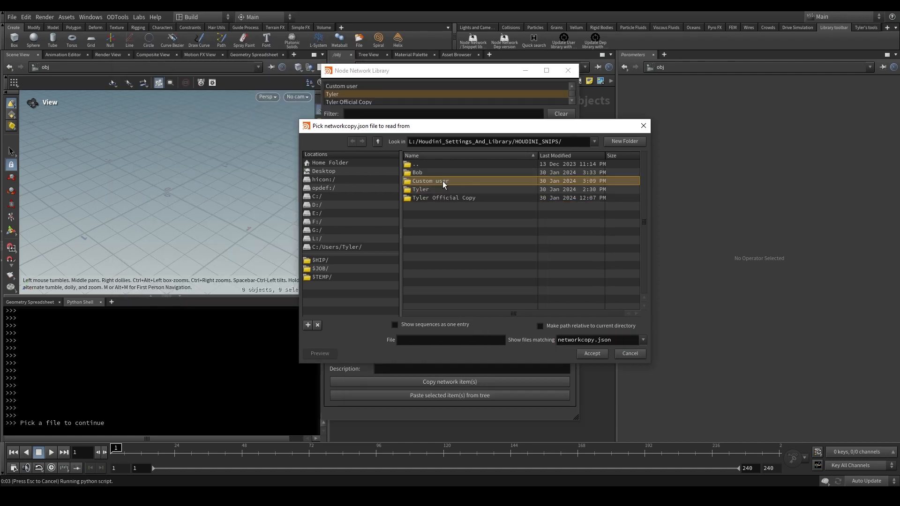
# Load networkcopy.json from the Custom user folder as the library file to import.
pyautogui.doubleClick(451, 182)
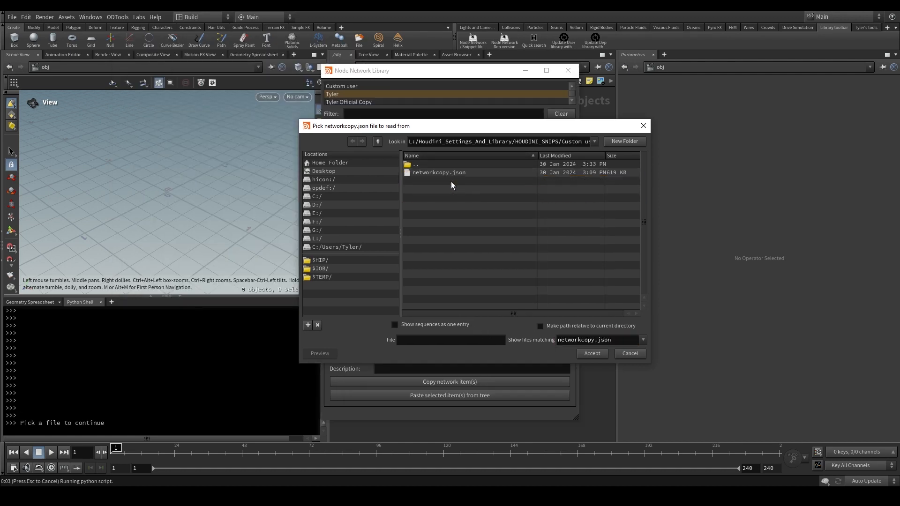
pyautogui.click(457, 174)
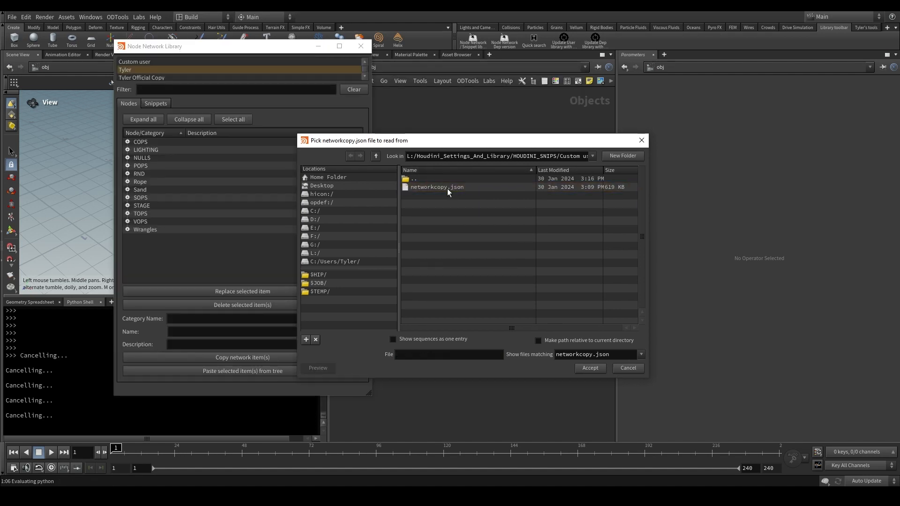
pyautogui.click(447, 188)
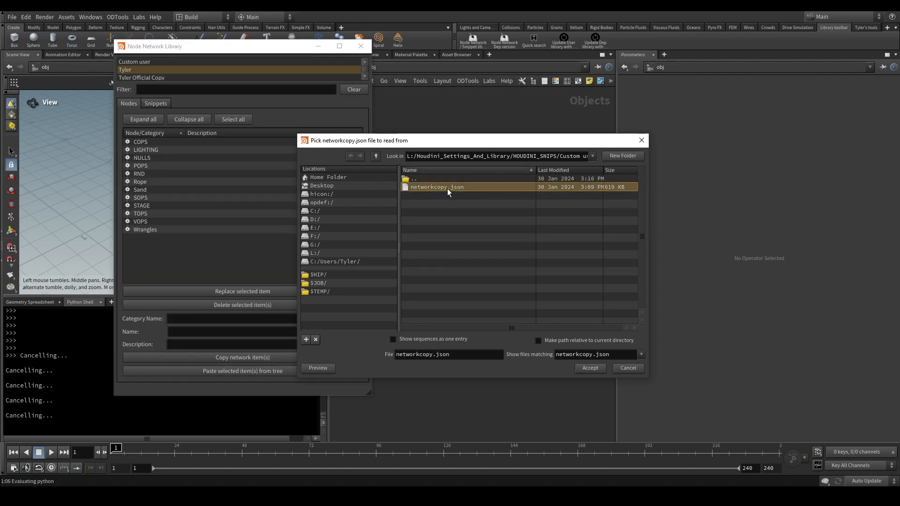
pyautogui.click(588, 370)
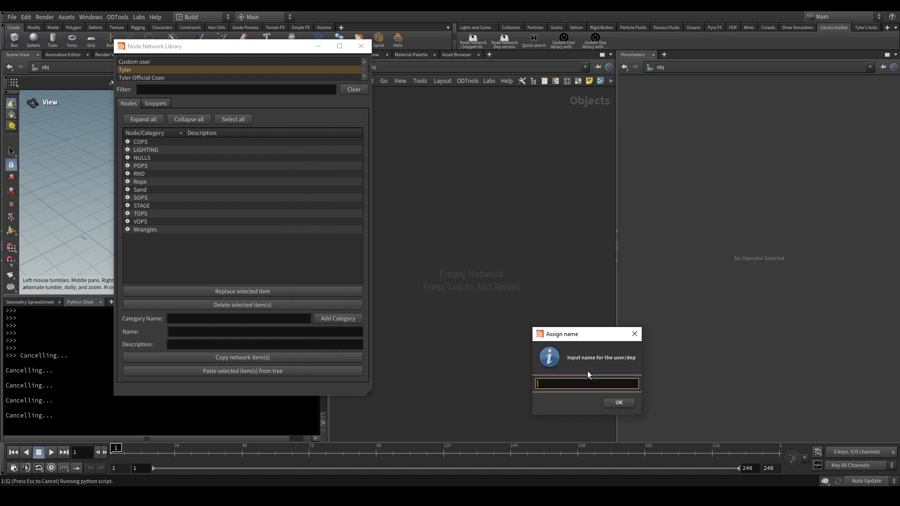
# Name the imported user/dep, first trying an existing user's name and then giving a different one.
pyautogui.moveTo(587, 335); pyautogui.dragTo(447, 211)
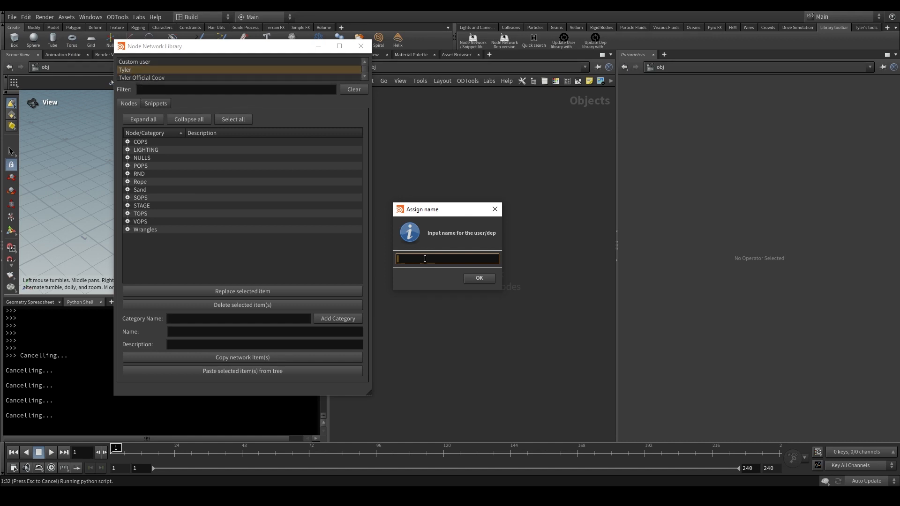
pyautogui.write('Tyler')
pyautogui.press('Return')
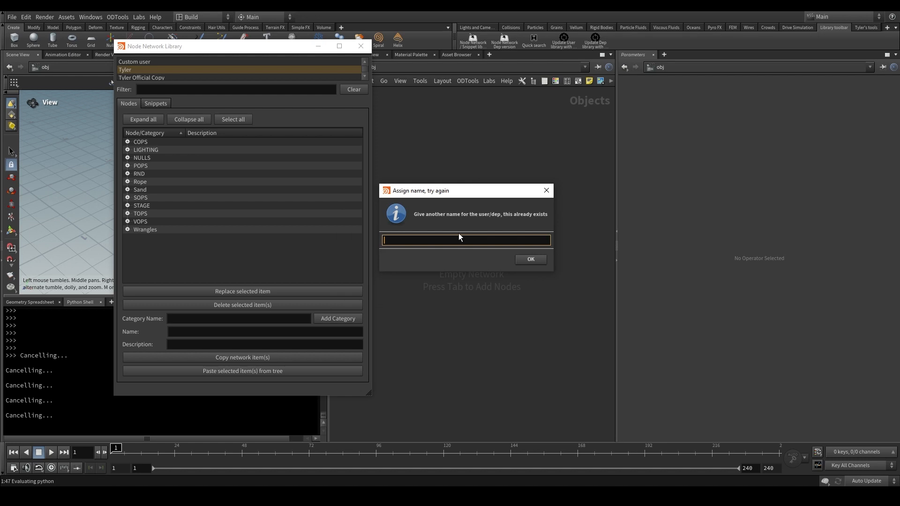
pyautogui.write('test')
pyautogui.press('Return')
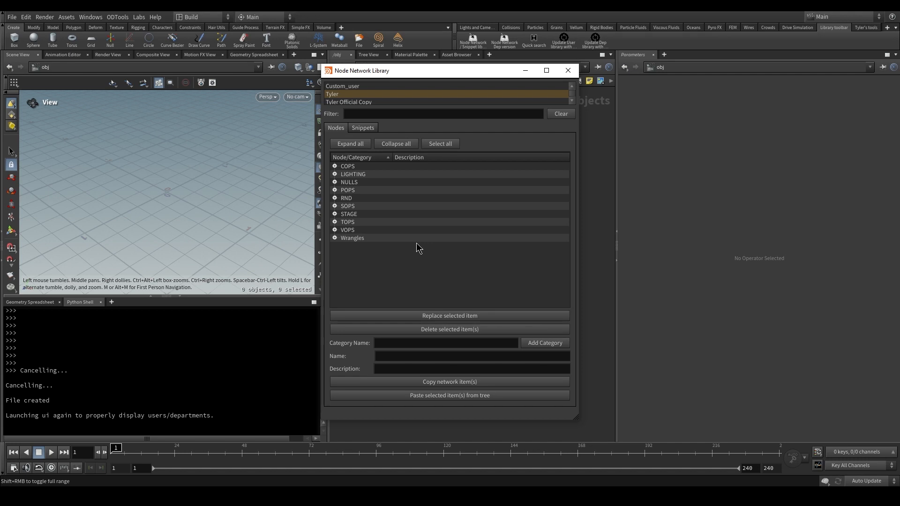
# Review the import output in the Python Shell and compare the new user's node categories with those of the other users.
pyautogui.moveTo(9, 403); pyautogui.dragTo(79, 404)
pyautogui.click(78, 404)
pyautogui.moveTo(10, 416); pyautogui.dragTo(193, 417)
pyautogui.click(108, 424)
pyautogui.click(230, 378)
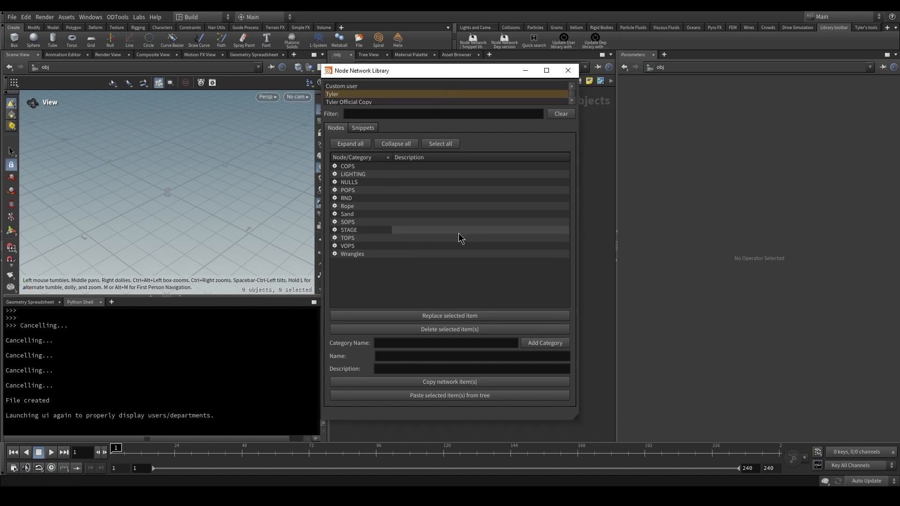
pyautogui.moveTo(425, 70); pyautogui.dragTo(308, 62)
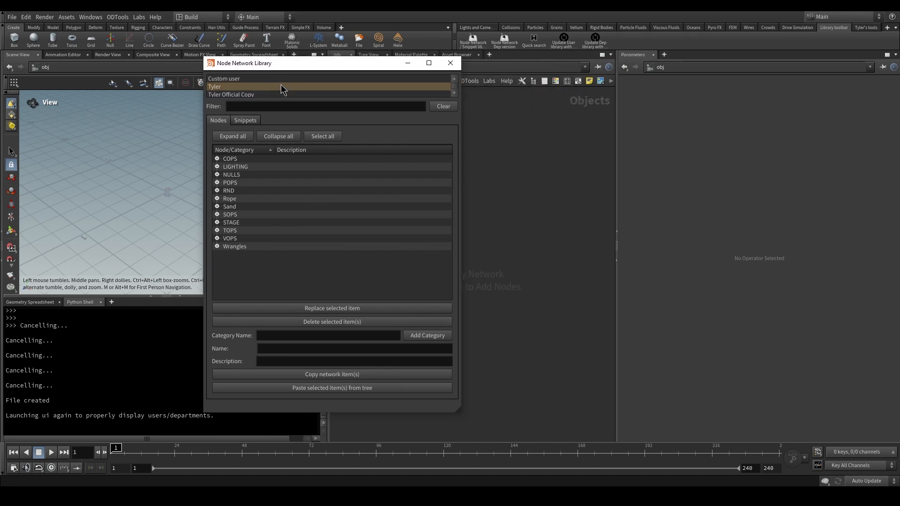
pyautogui.scroll(1, 278, 81)
pyautogui.click(270, 80)
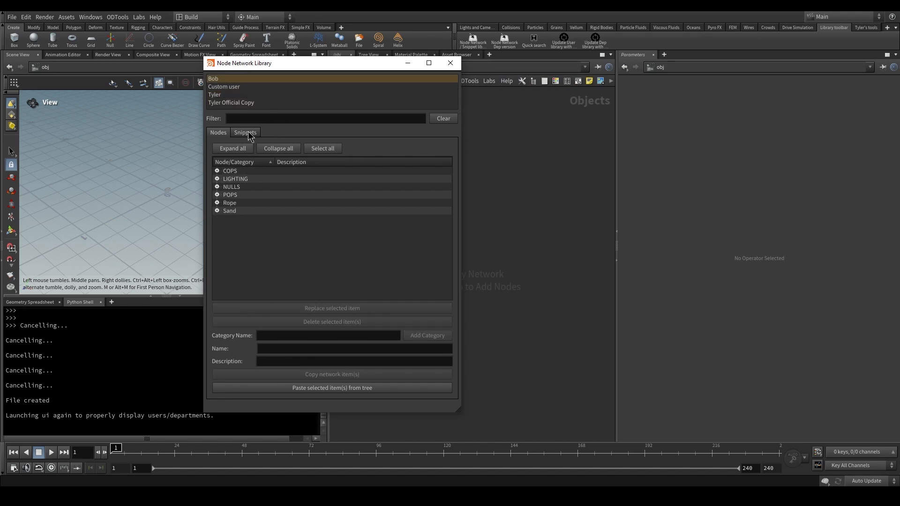
pyautogui.click(244, 95)
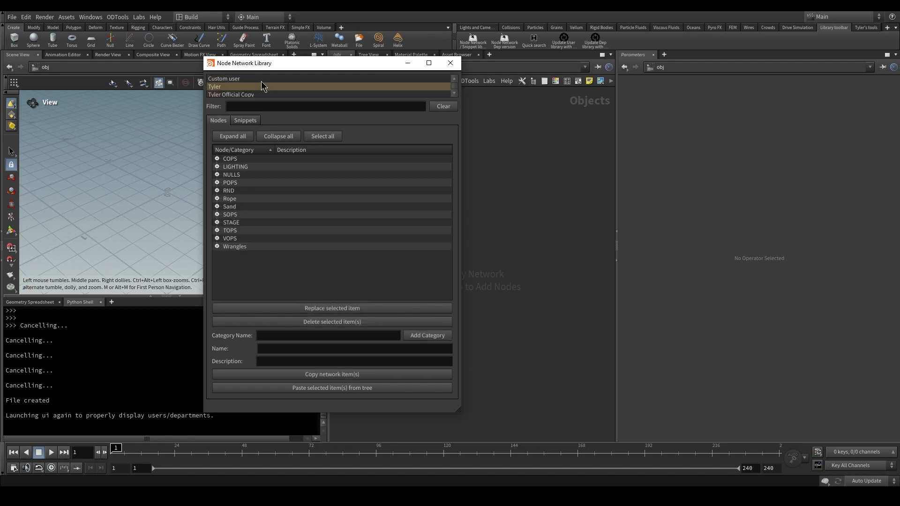
pyautogui.scroll(1, 261, 83)
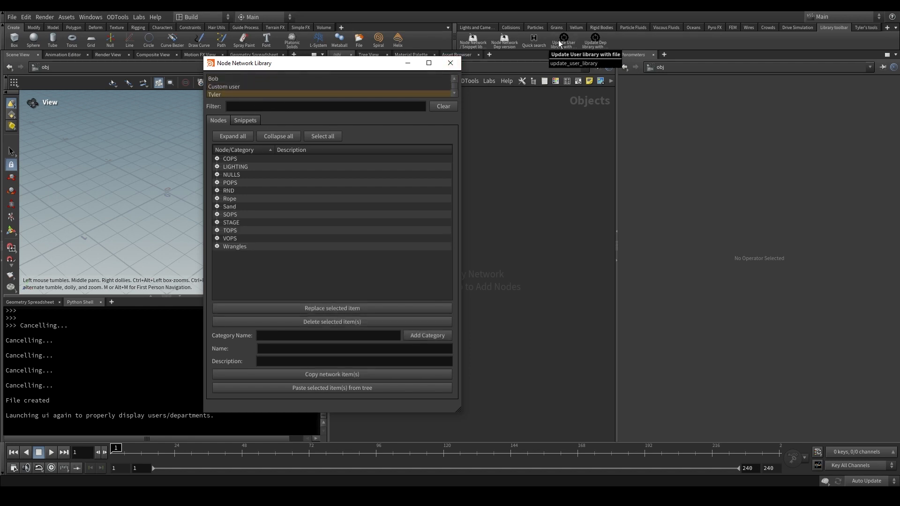
pyautogui.click(228, 84)
pyautogui.click(230, 93)
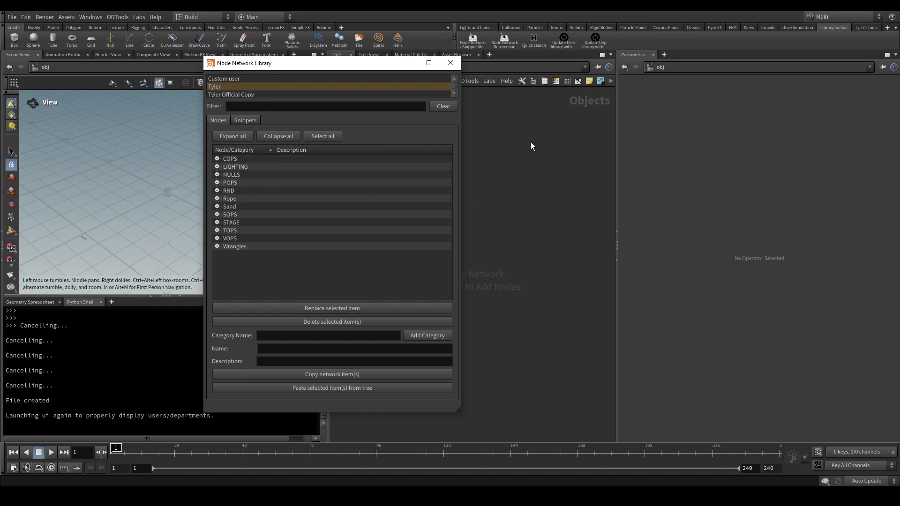
# Import networkcopy.json from the Custom user folder into the current user's library as a new category, and inspect that category's contents.
pyautogui.click(560, 42)
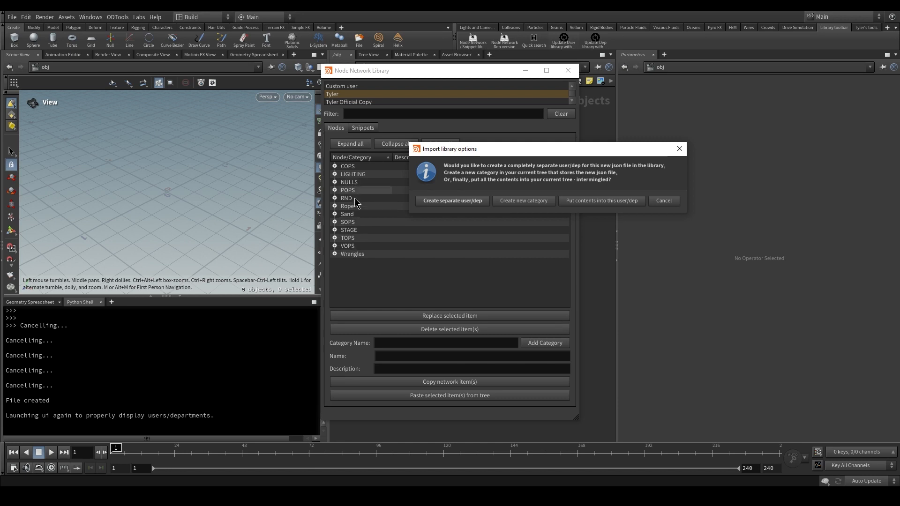
pyautogui.click(583, 226)
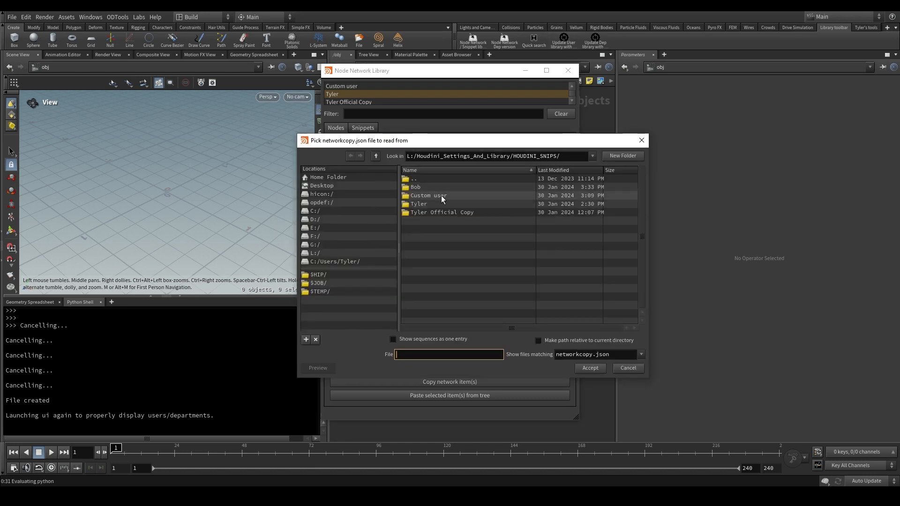
pyautogui.doubleClick(441, 196)
pyautogui.click(446, 189)
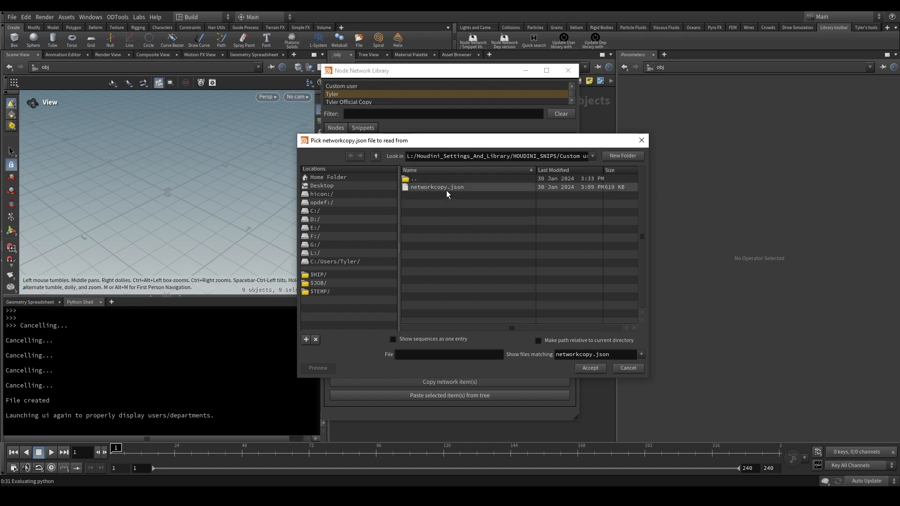
pyautogui.click(588, 368)
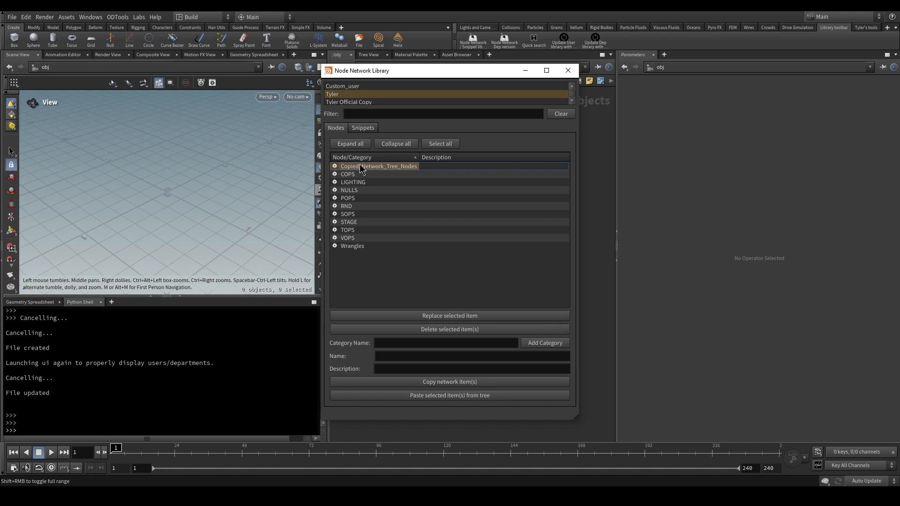
pyautogui.click(335, 167)
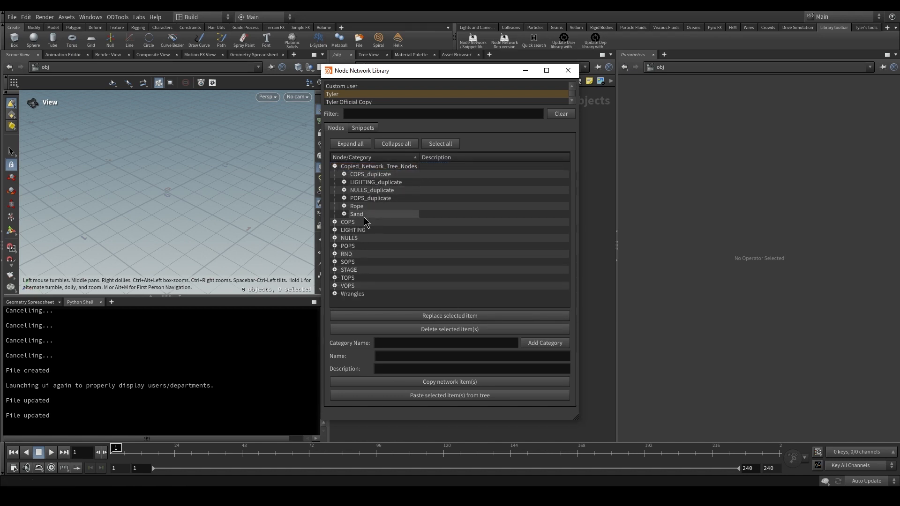
pyautogui.click(334, 167)
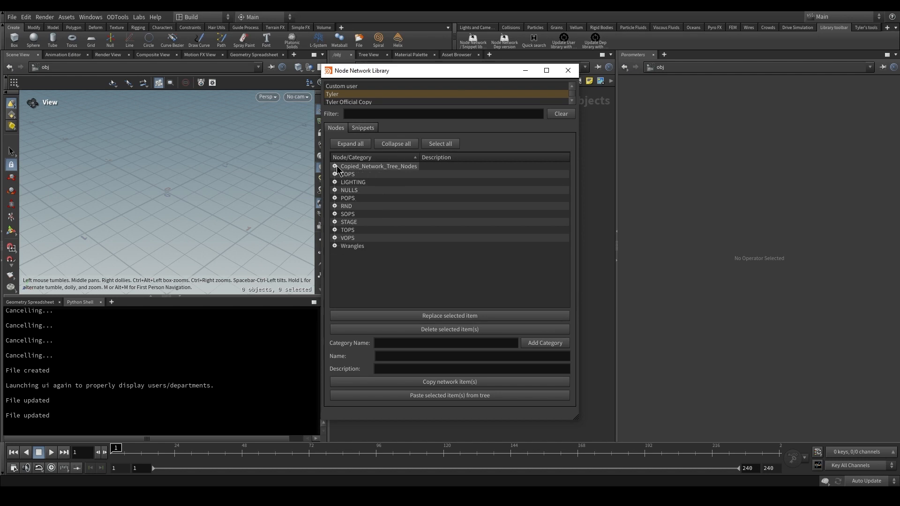
# Check the current user's snippets for Copied_Network_Tree_Snippets and expand Copied_Network_Tree_Nodes in the node tree.
pyautogui.click(350, 87)
pyautogui.click(365, 102)
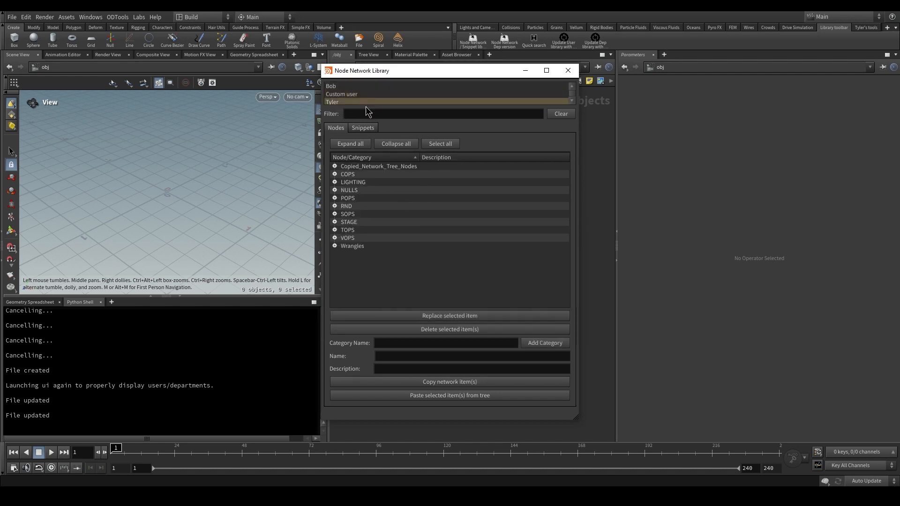
pyautogui.click(363, 128)
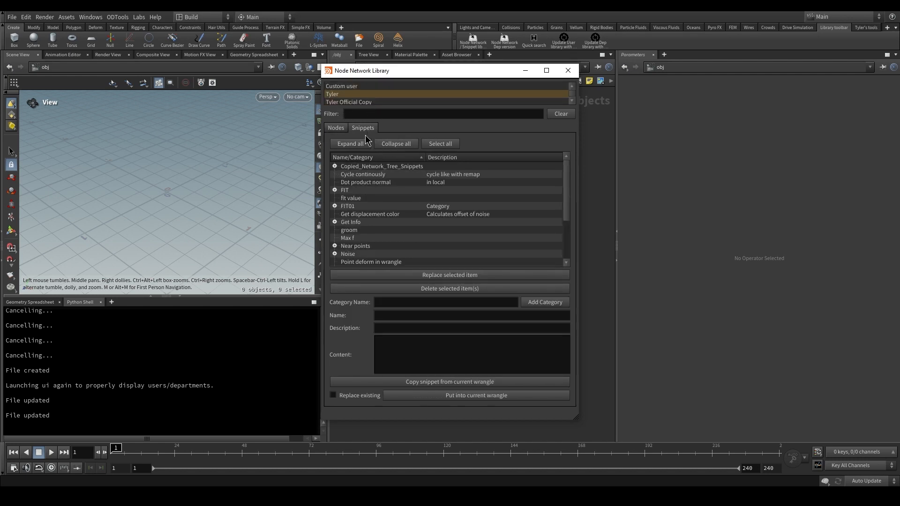
pyautogui.click(335, 165)
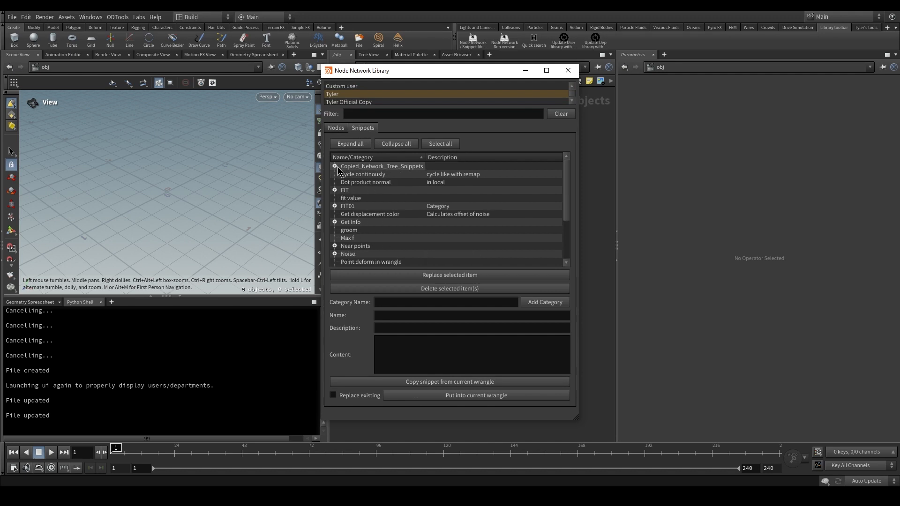
pyautogui.click(335, 128)
pyautogui.click(335, 167)
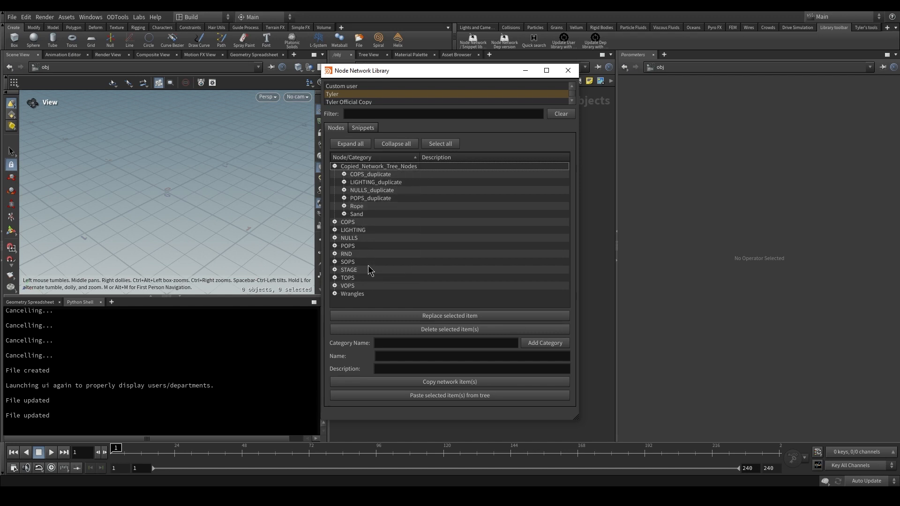
# Examine the subcategories inside Copied_Network_Tree_Nodes, from COPS_duplicate to Sand, for items carrying the _duplicate suffix.
pyautogui.click(387, 175)
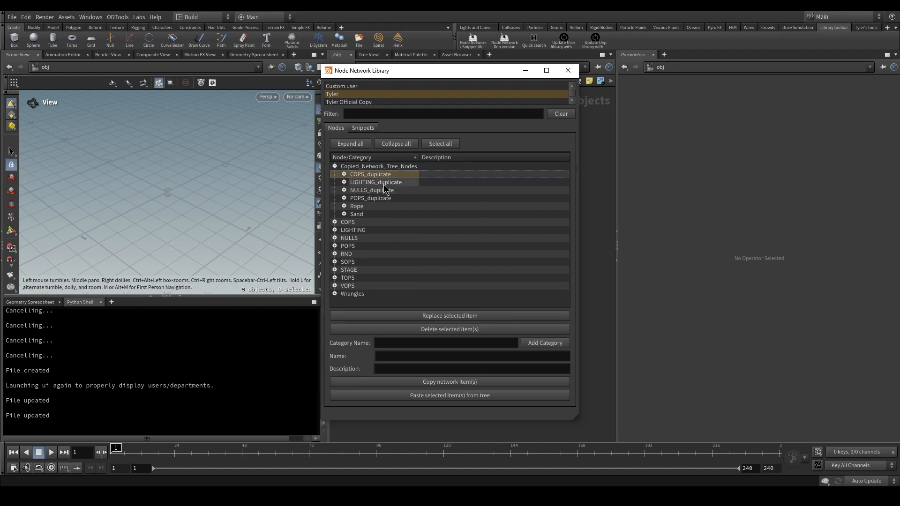
pyautogui.click(383, 185)
pyautogui.click(382, 191)
pyautogui.click(380, 199)
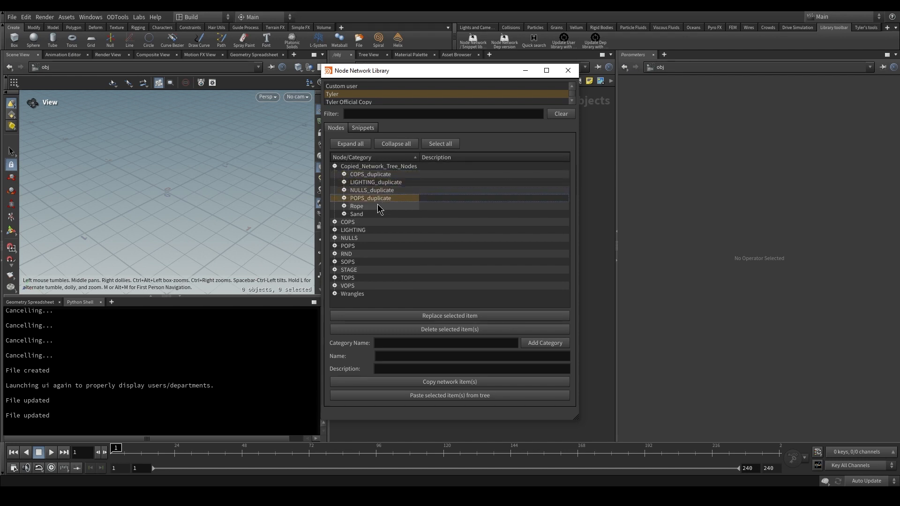
pyautogui.click(375, 207)
pyautogui.click(373, 214)
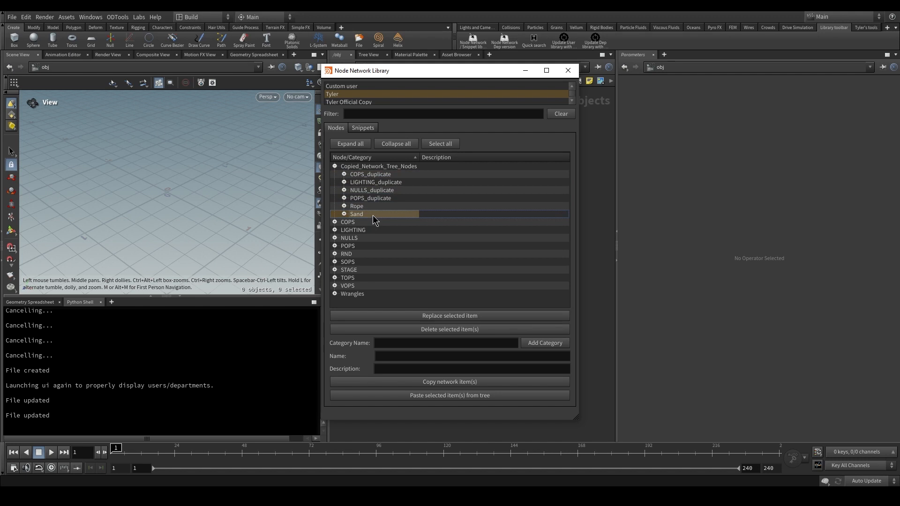
pyautogui.click(381, 175)
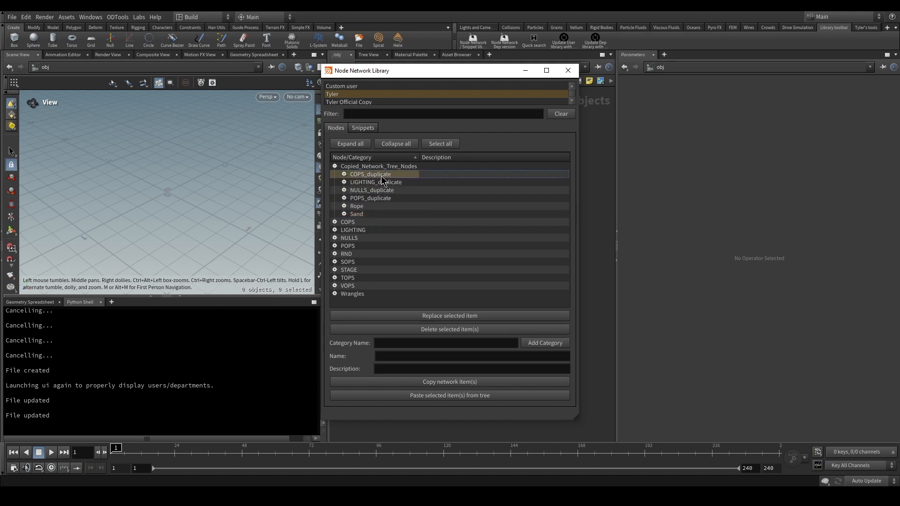
pyautogui.click(375, 198)
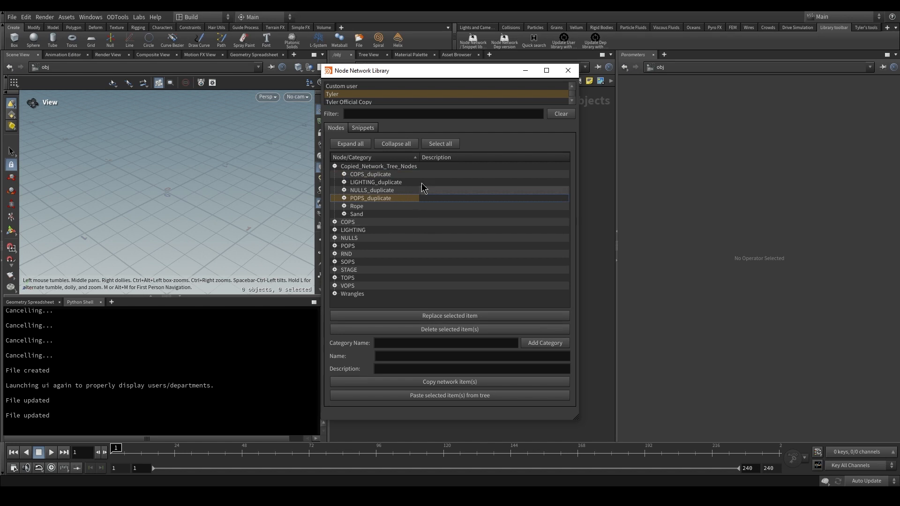
# Reload the current user's node tree and inspect the items inside COPS_duplicate, LIGHTING_duplicate and NULLS_duplicate.
pyautogui.click(395, 88)
pyautogui.click(389, 95)
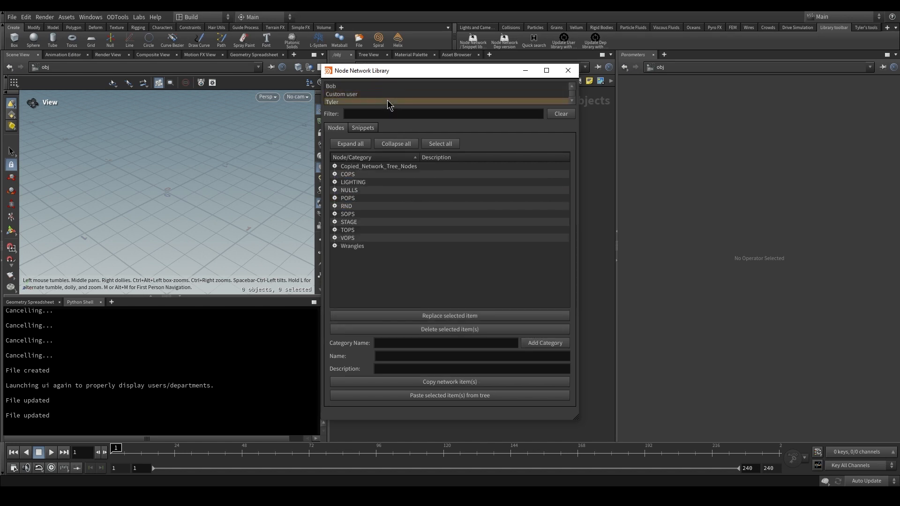
pyautogui.click(334, 167)
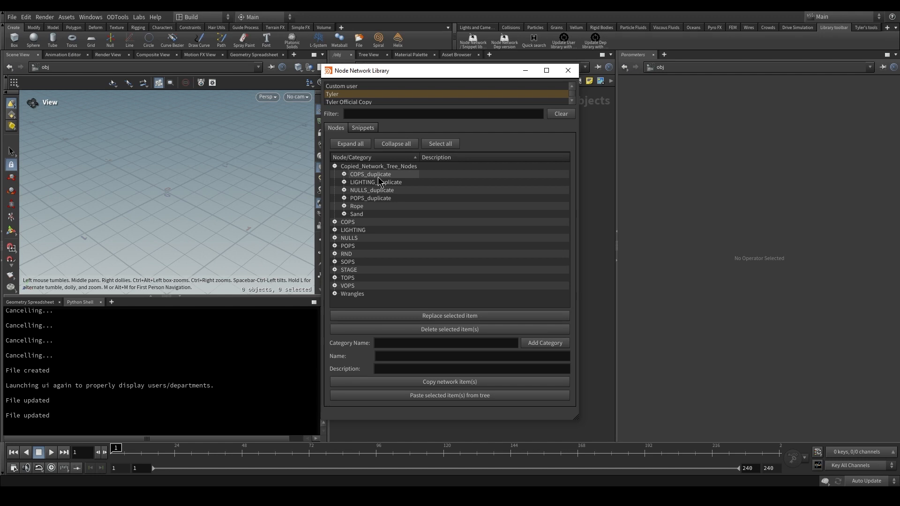
pyautogui.click(344, 174)
pyautogui.click(344, 173)
pyautogui.click(344, 182)
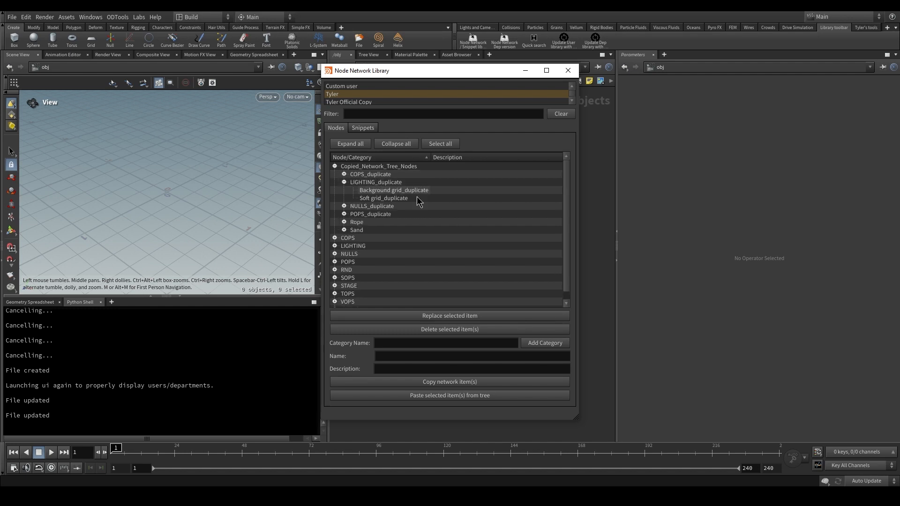
pyautogui.click(344, 181)
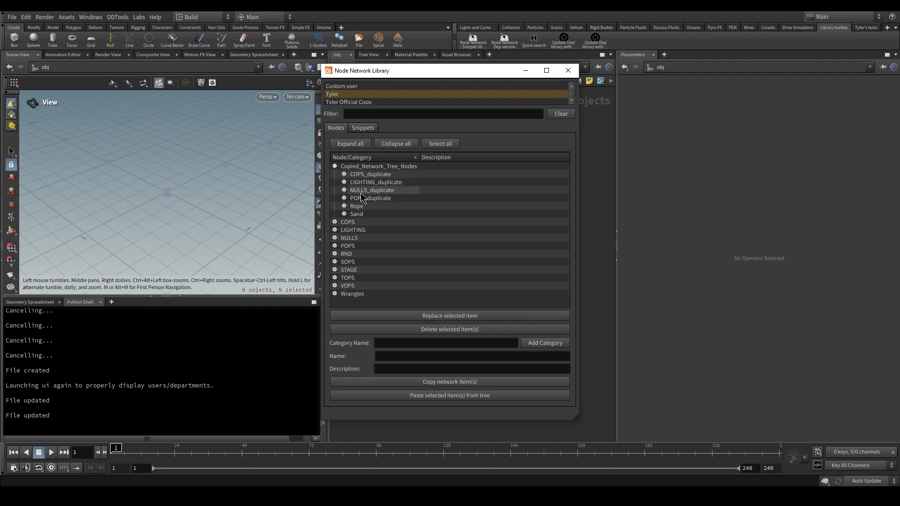
pyautogui.click(344, 189)
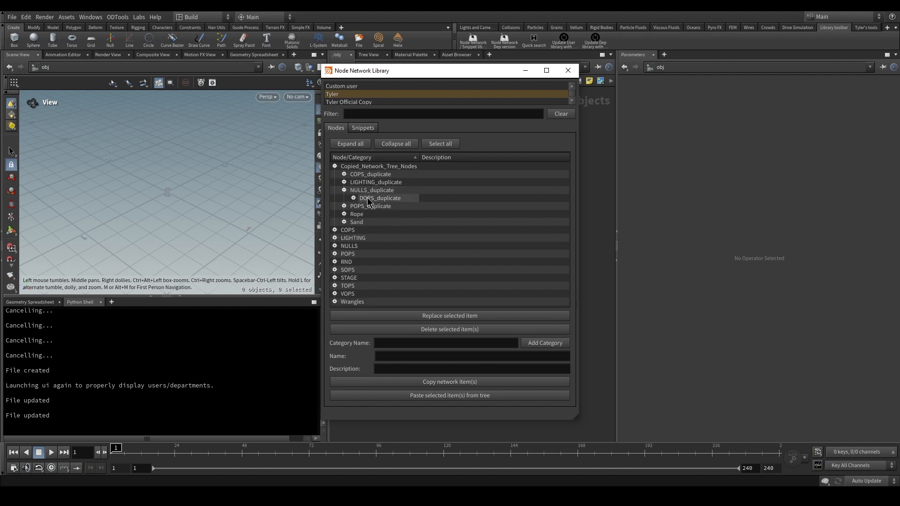
# Rename the DOPS_duplicate category inside NULLS_duplicate to rag.
pyautogui.doubleClick(367, 198)
pyautogui.click(373, 199)
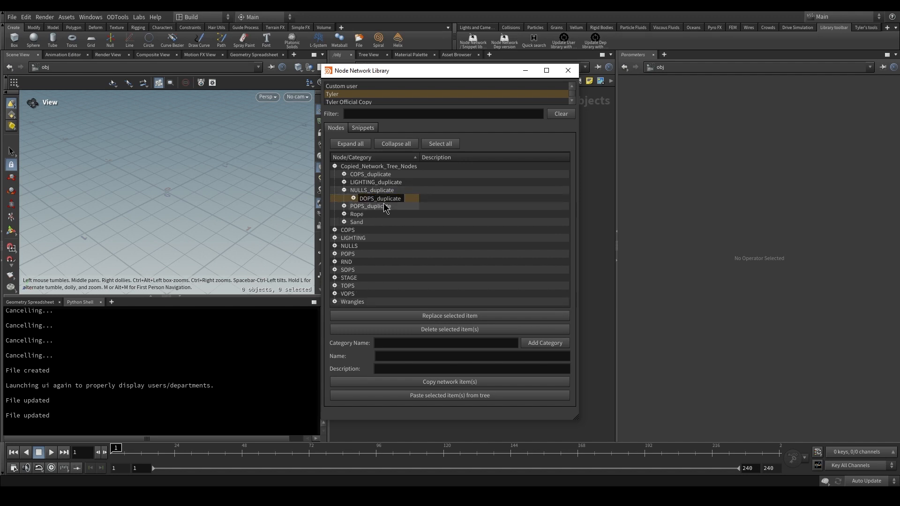
pyautogui.moveTo(377, 199); pyautogui.dragTo(333, 201)
pyautogui.moveTo(402, 199); pyautogui.dragTo(358, 201)
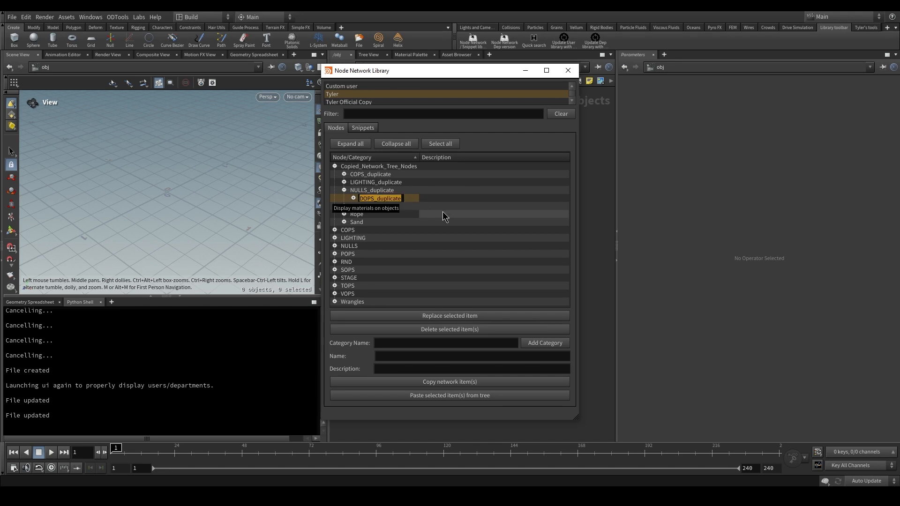
pyautogui.write('rag')
pyautogui.press('Return')
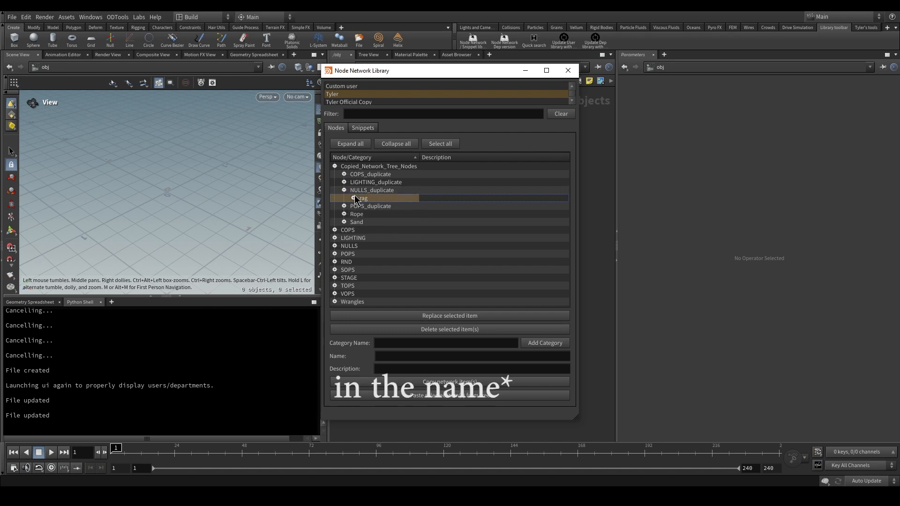
# Delete the Copied_Network_Tree_Nodes category together with all of its contents from the current user's node tree.
pyautogui.click(374, 167)
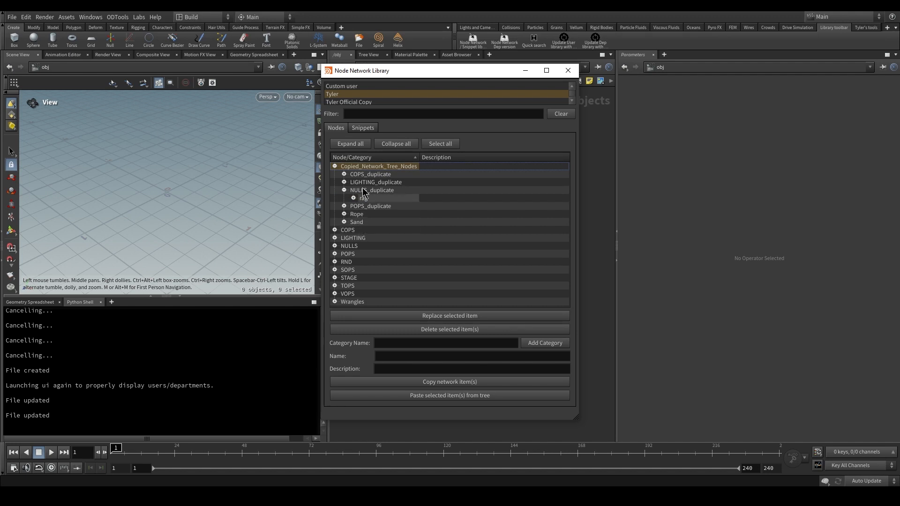
pyautogui.click(438, 145)
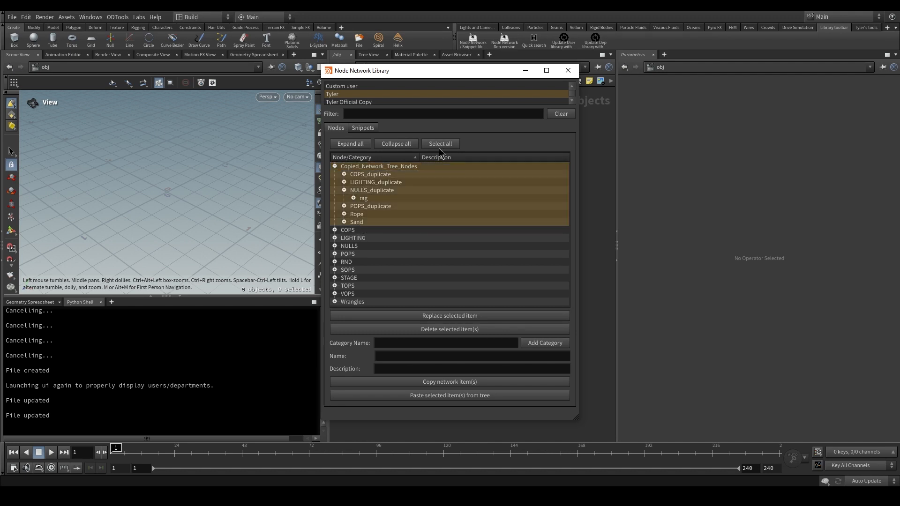
pyautogui.click(444, 330)
pyautogui.click(468, 403)
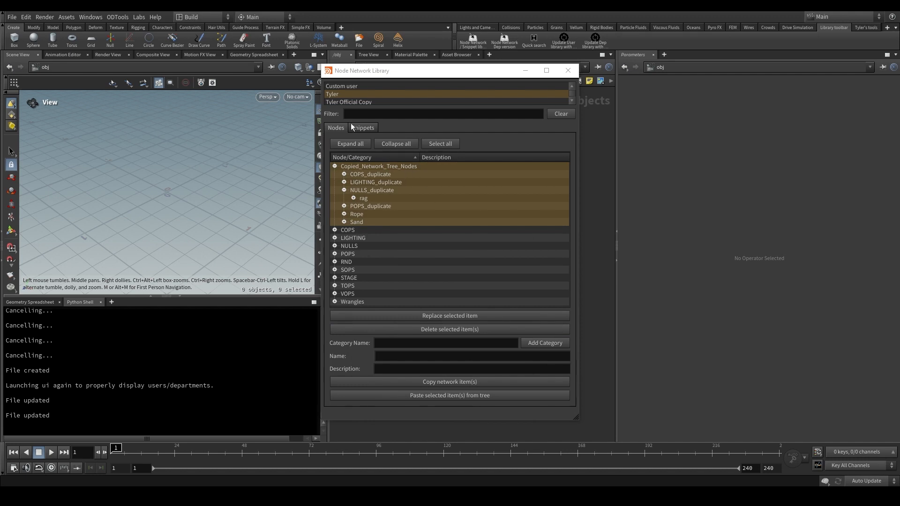
# Check the current user's snippets list and collapse all categories in the node tree.
pyautogui.click(367, 129)
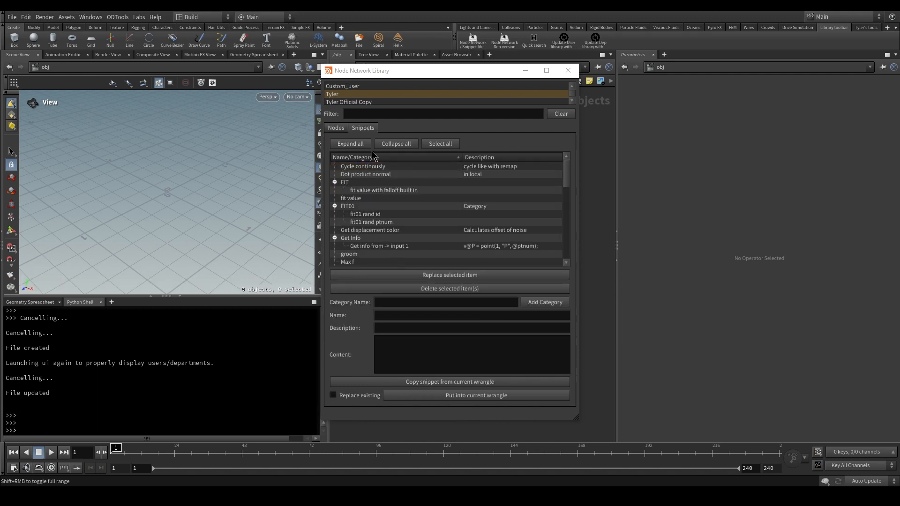
pyautogui.click(336, 128)
pyautogui.click(396, 143)
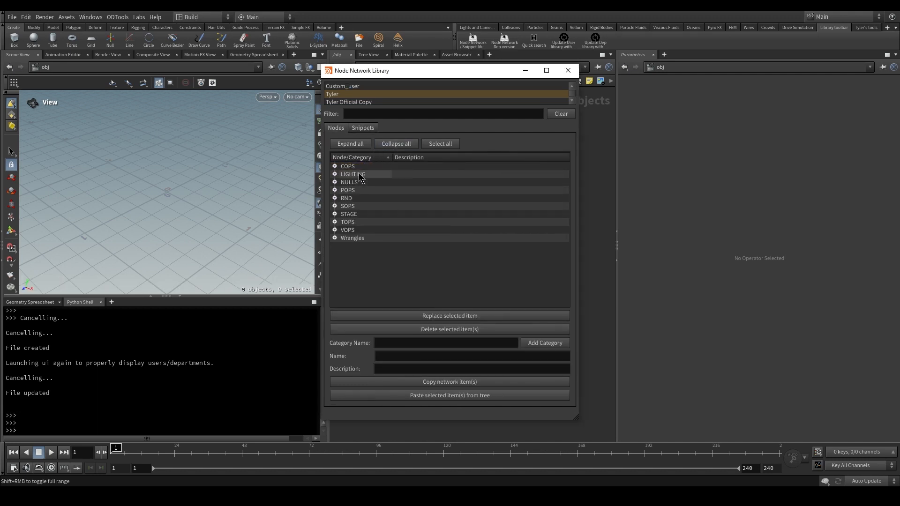
# Import a networkcopy.json file into the library, putting its contents directly into the current user/dep, intermingled with the existing tree.
pyautogui.click(561, 43)
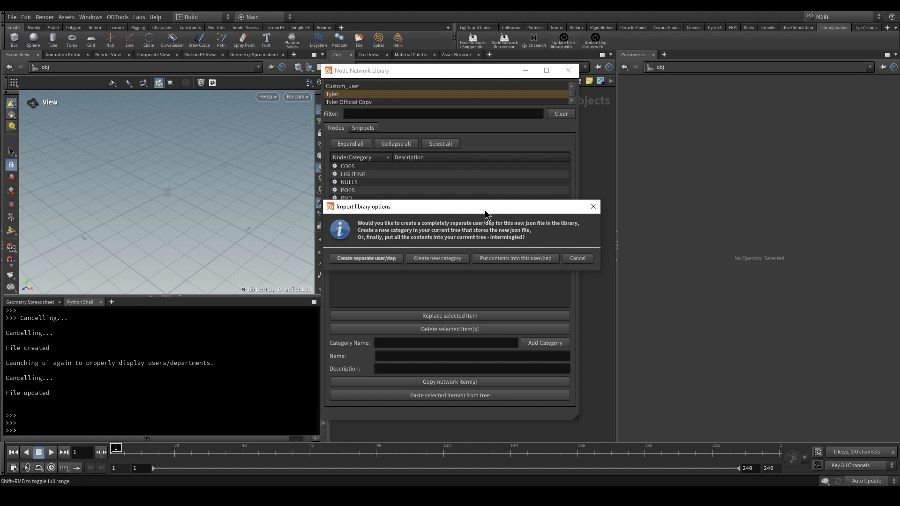
pyautogui.moveTo(485, 210); pyautogui.dragTo(706, 166)
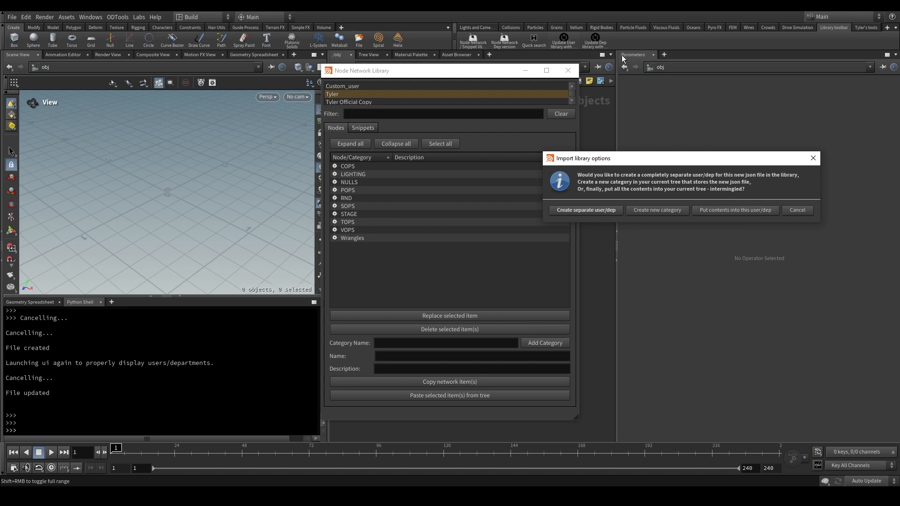
pyautogui.click(749, 209)
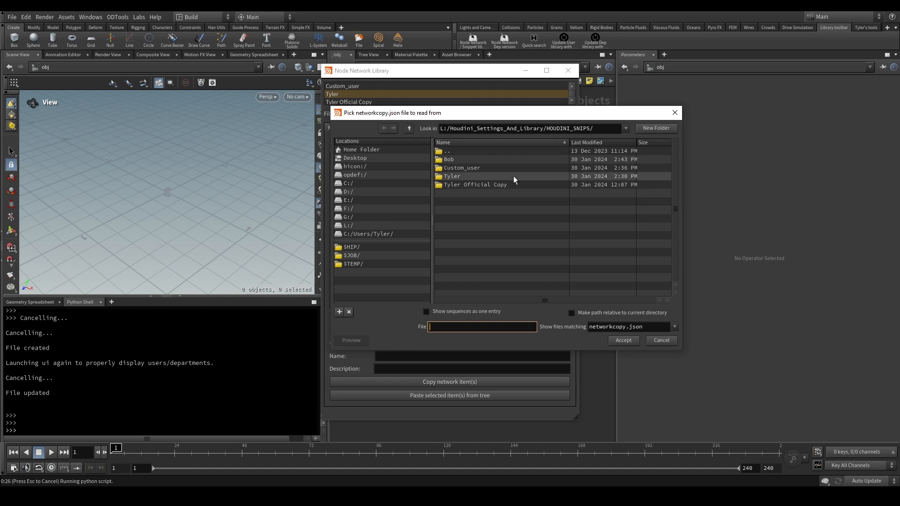
pyautogui.doubleClick(449, 196)
pyautogui.doubleClick(454, 190)
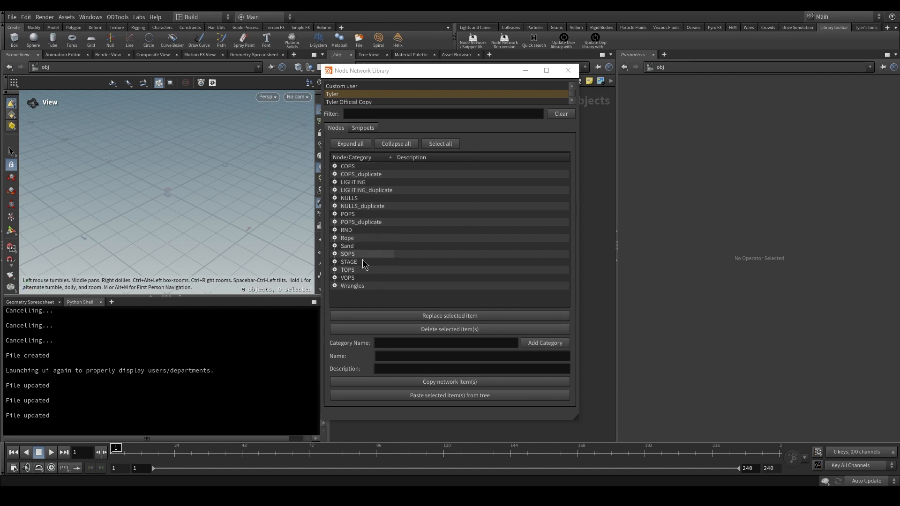
# Filter the node tree by _duplicate and delete all matching items, from COPS_duplicate through Pop force rand_duplicate.
pyautogui.click(370, 175)
pyautogui.click(391, 115)
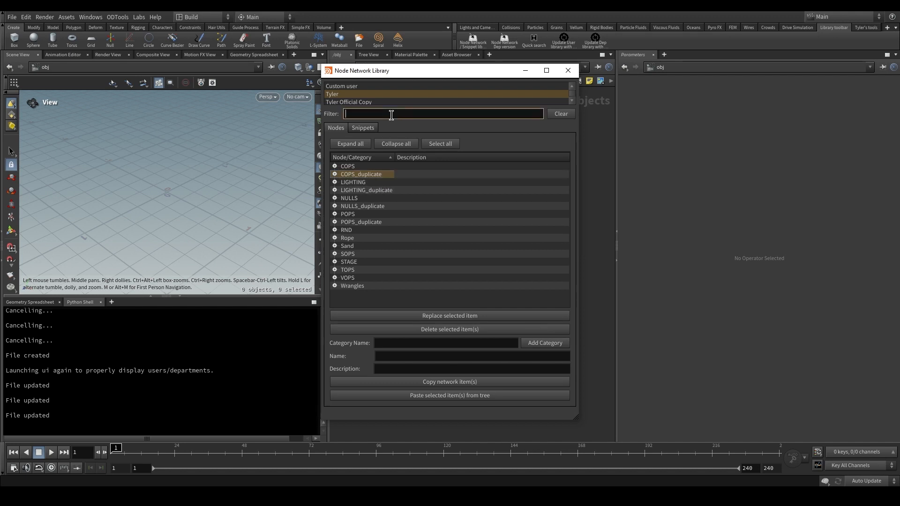
pyautogui.write('_')
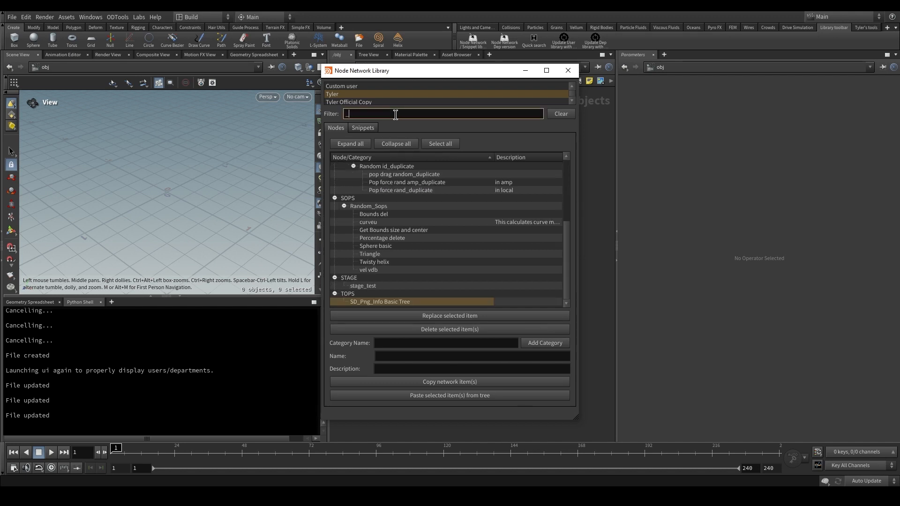
pyautogui.write('duplicate')
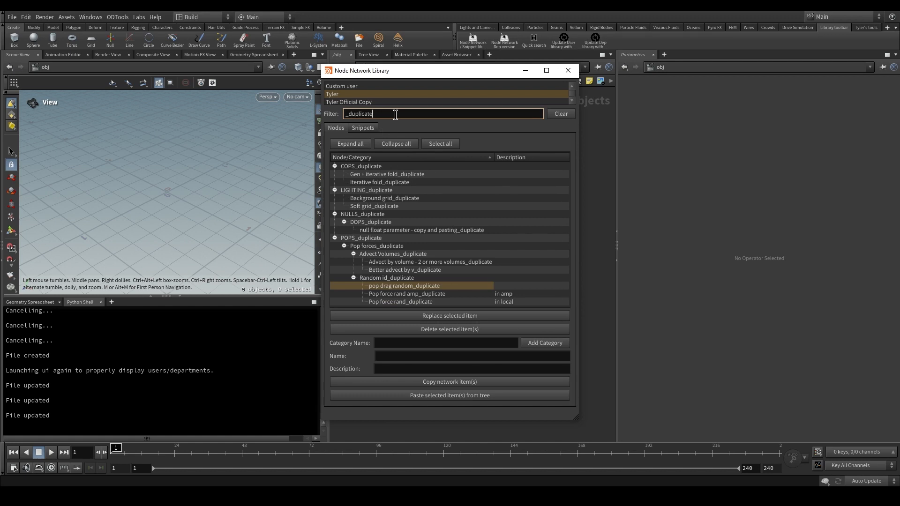
pyautogui.click(381, 166)
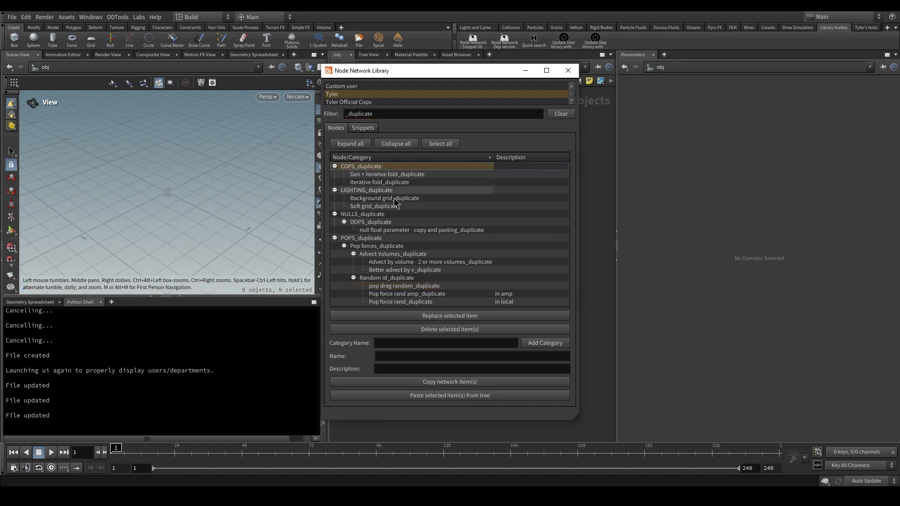
pyautogui.keyDown('shift'); pyautogui.click(411, 302); pyautogui.keyUp('shift')
pyautogui.click(461, 329)
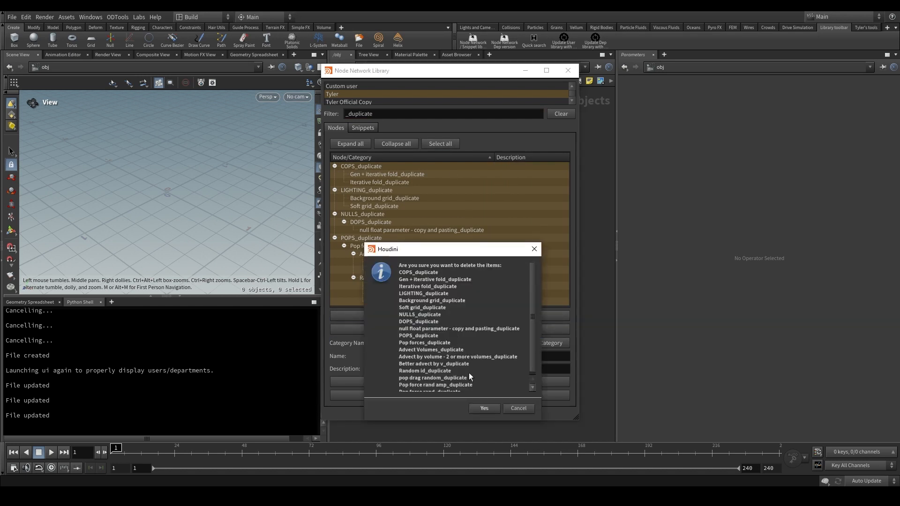
pyautogui.click(482, 410)
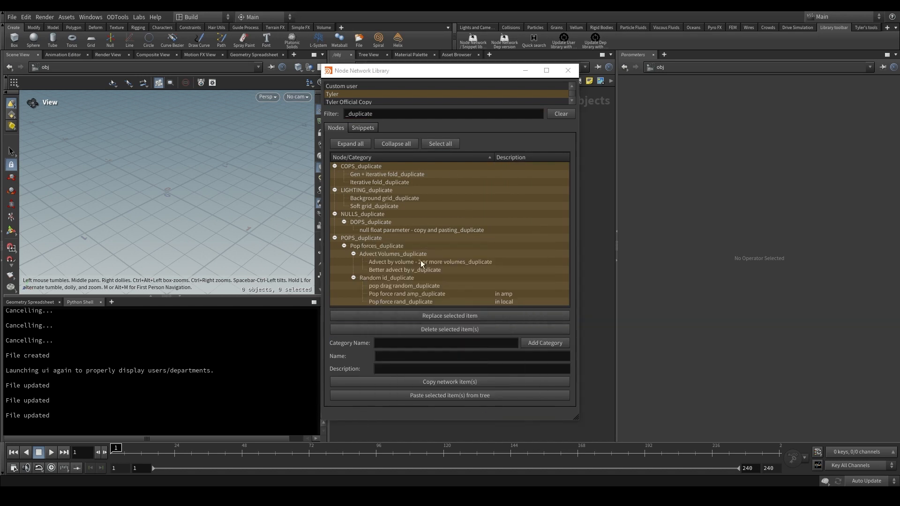
# Filter the snippets by _duplicate and select all matching items, from Cycle continously_duplicate through Pop attract with idx_duplicate.
pyautogui.click(362, 129)
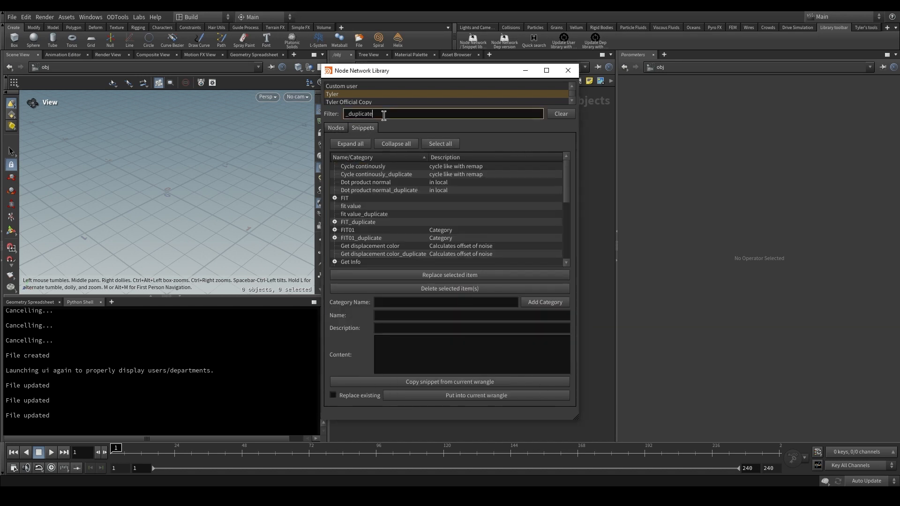
pyautogui.press('Return')
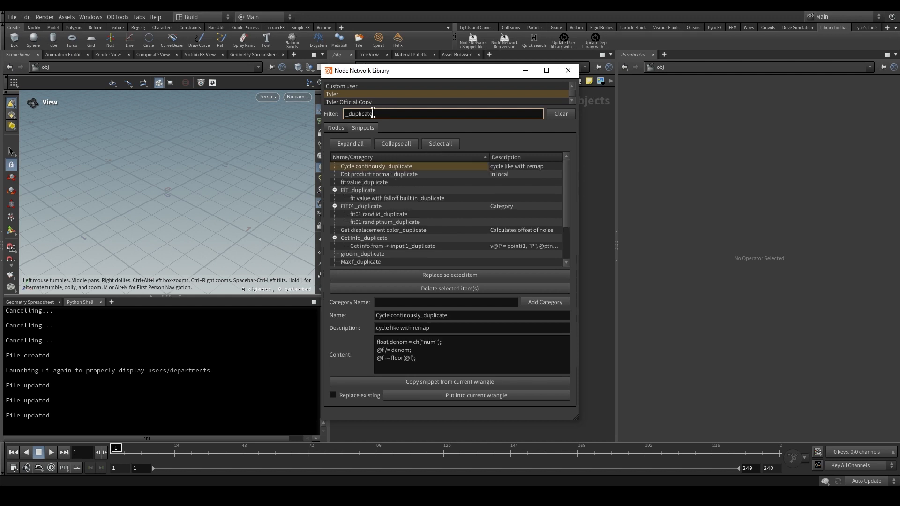
pyautogui.click(384, 189)
pyautogui.click(397, 167)
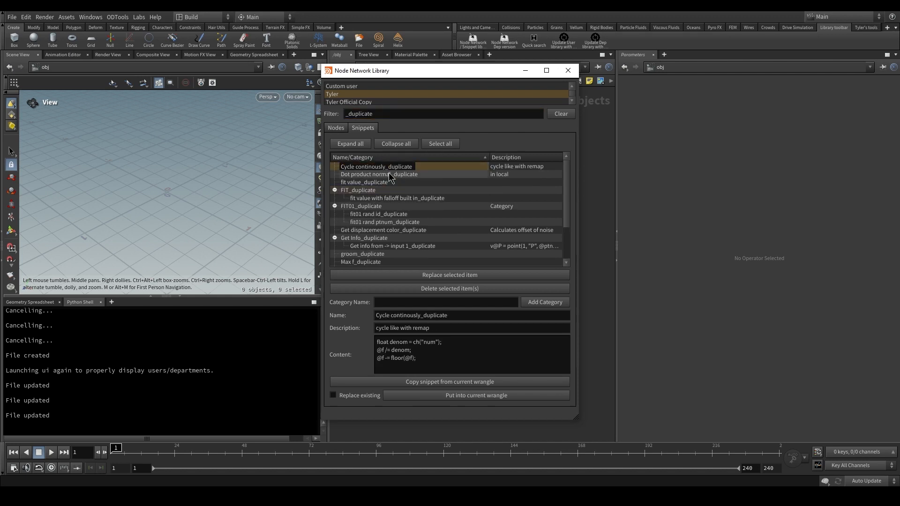
pyautogui.click(394, 174)
pyautogui.click(358, 167)
pyautogui.scroll(-2, 366, 211)
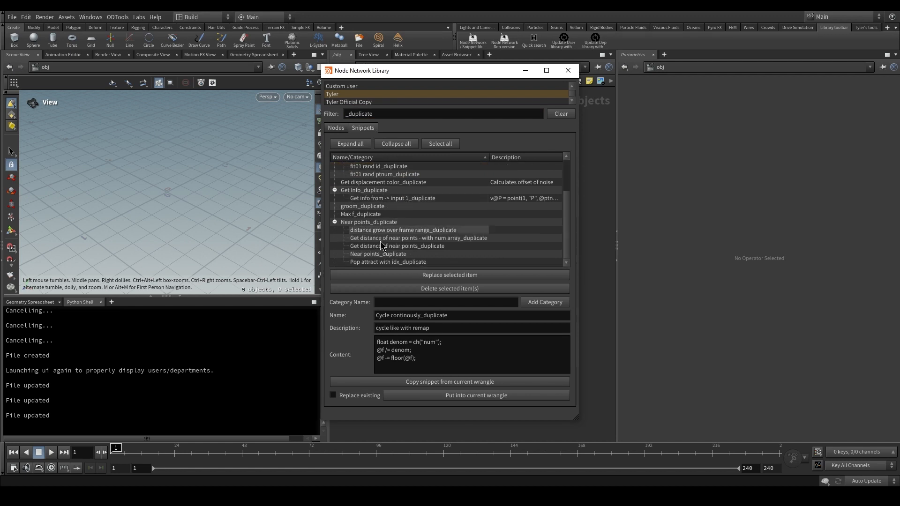
pyautogui.keyDown('shift'); pyautogui.click(380, 261); pyautogui.keyUp('shift')
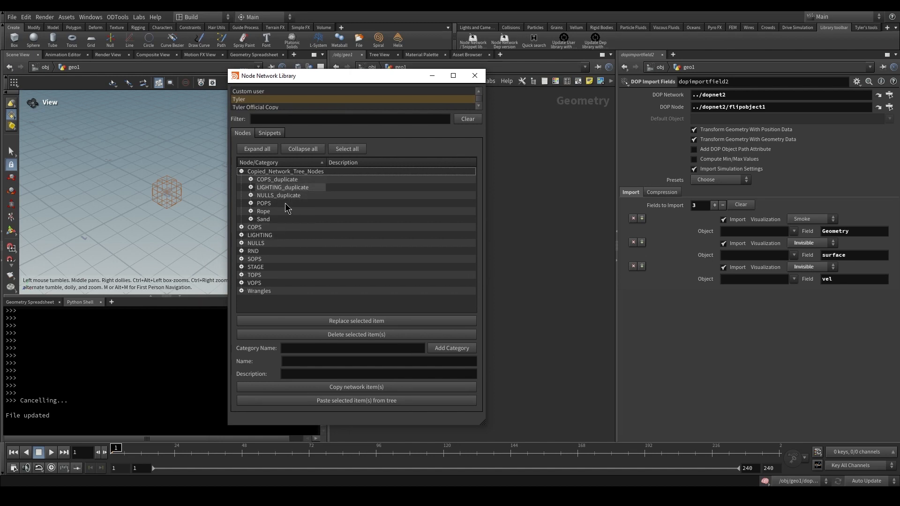
# Try to import a library json file as a new category in the current tree, accepting the warning about overriding existing duplicates.
pyautogui.click(571, 47)
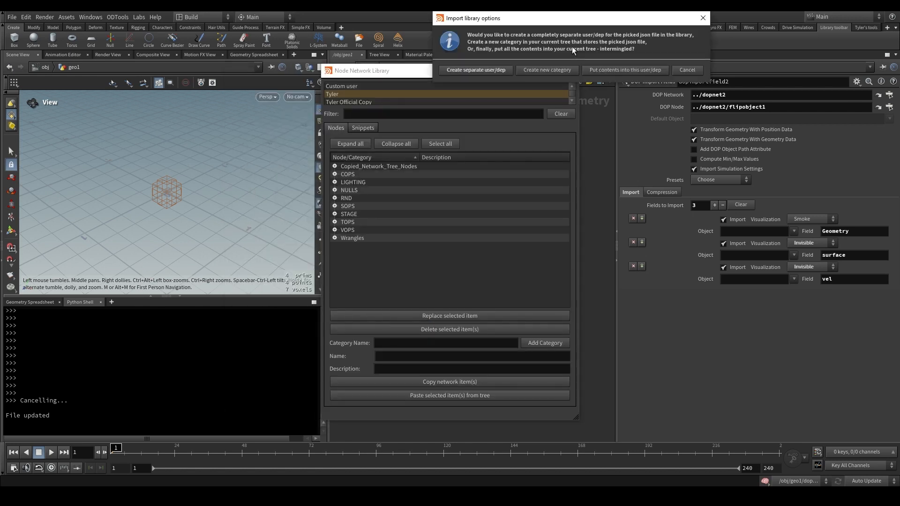
pyautogui.moveTo(563, 16); pyautogui.dragTo(568, 141)
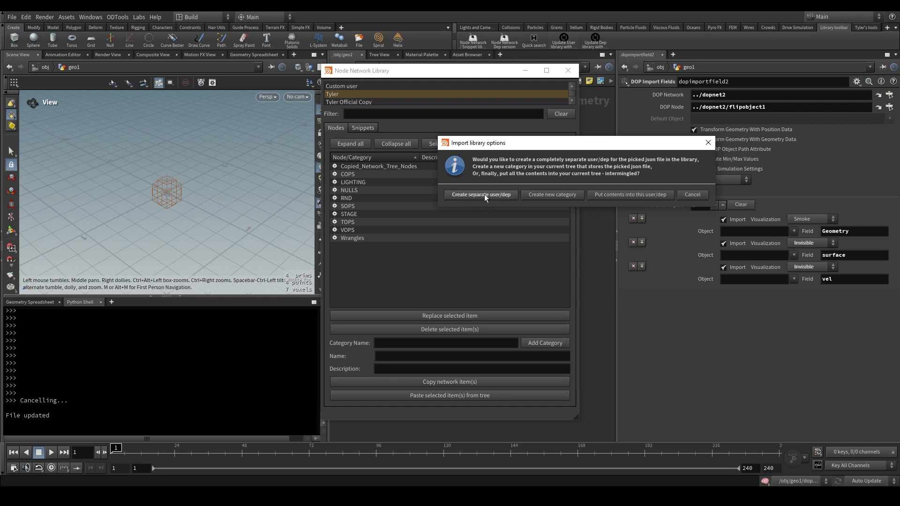
pyautogui.click(552, 195)
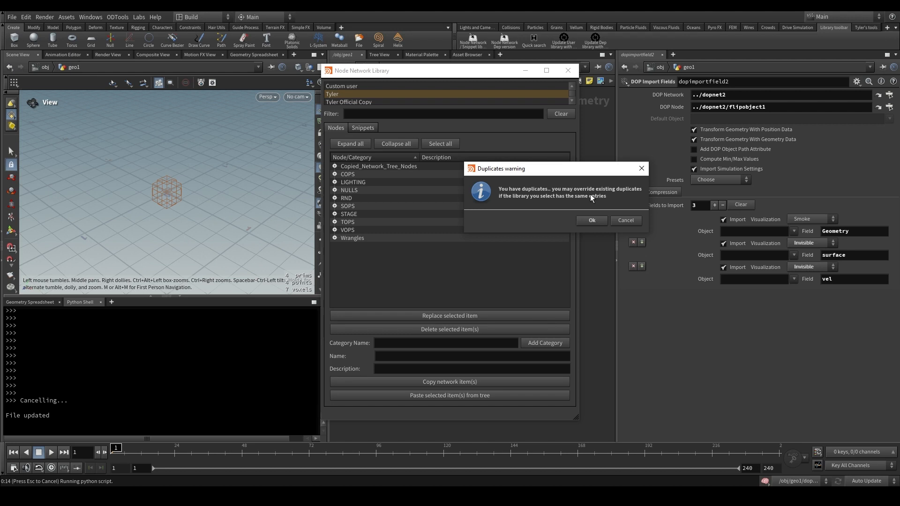
pyautogui.click(592, 220)
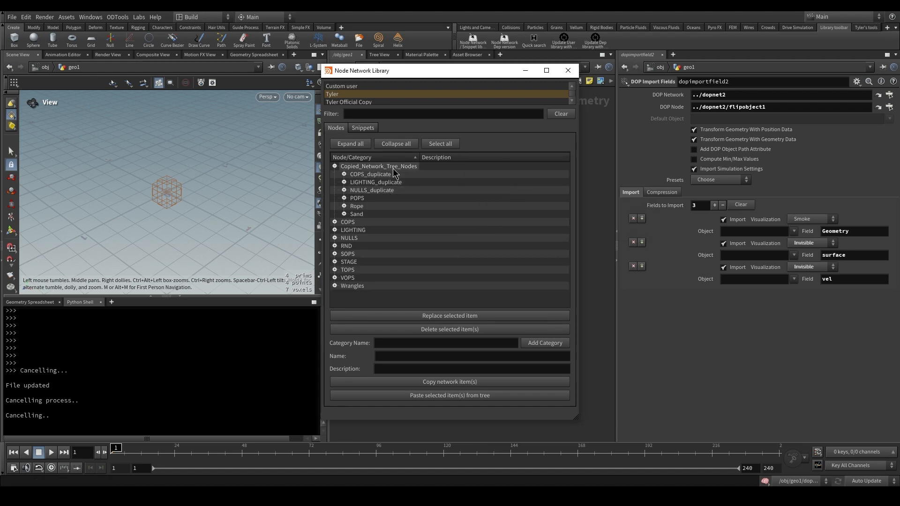
pyautogui.click(567, 44)
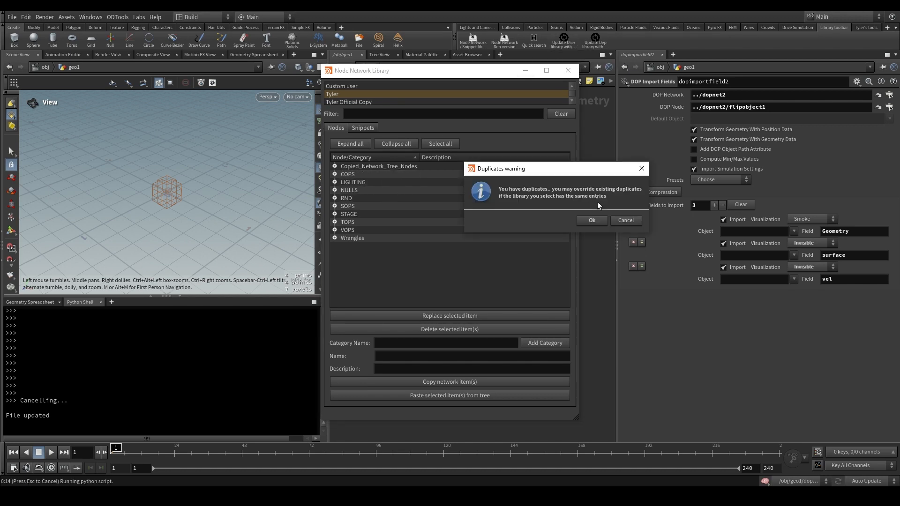
pyautogui.click(592, 220)
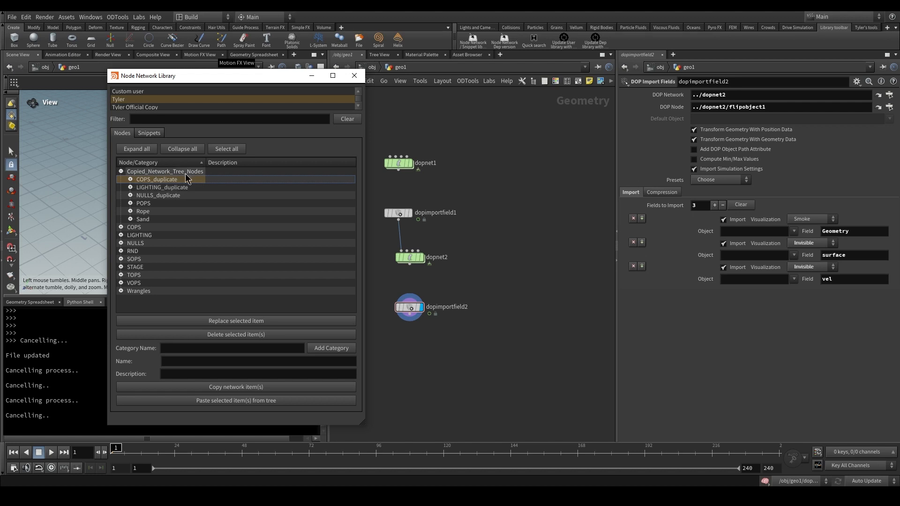
# Compare COPS_duplicate inside Copied_Network_Tree_Nodes with the original COPS category, and check the entries in the user list.
pyautogui.click(134, 228)
pyautogui.click(145, 99)
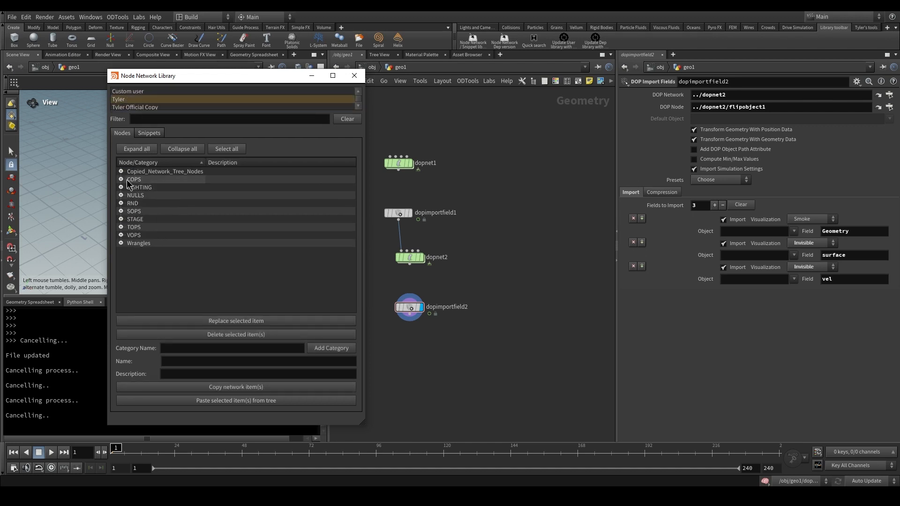
pyautogui.click(125, 179)
pyautogui.click(121, 171)
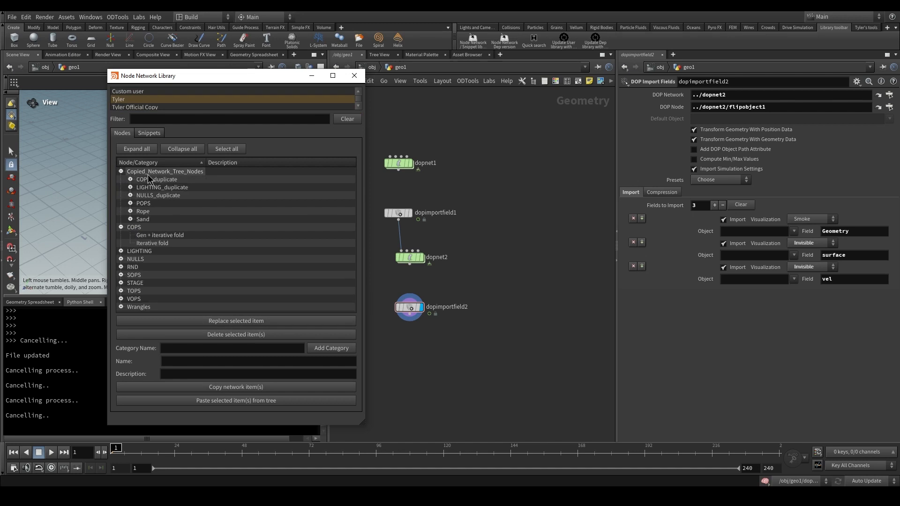
pyautogui.click(153, 181)
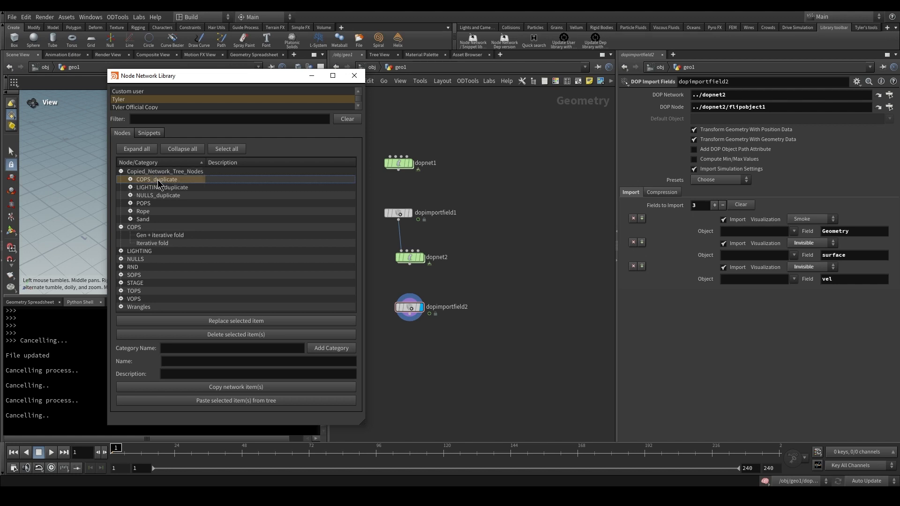
pyautogui.click(166, 227)
pyautogui.click(136, 92)
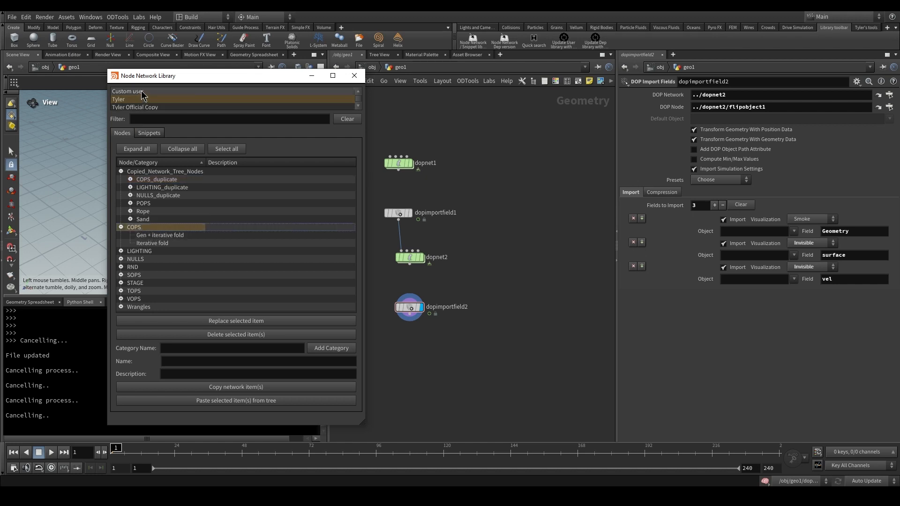
pyautogui.click(127, 107)
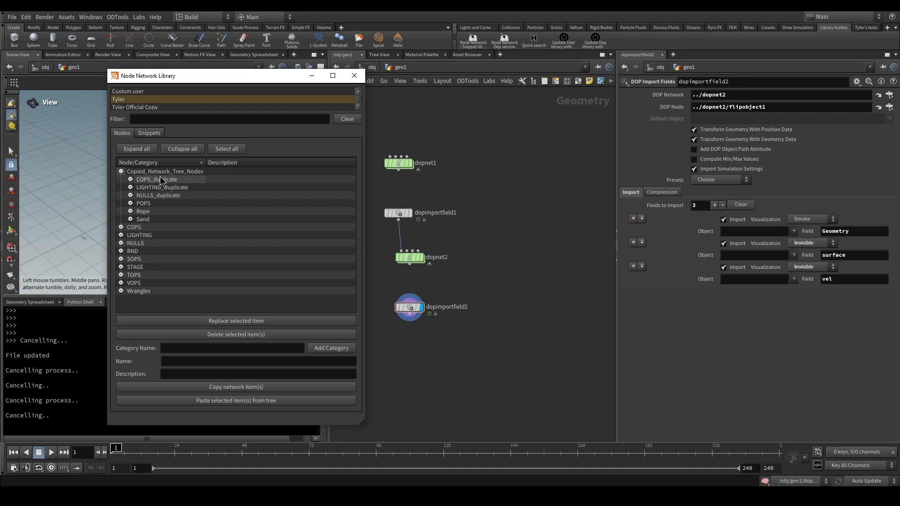
pyautogui.click(161, 180)
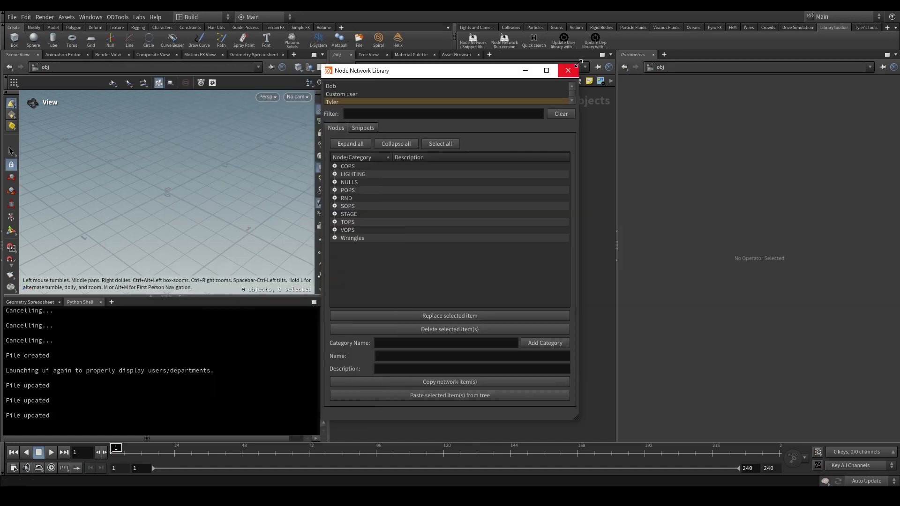
# Open the import library options for the user library update and cancel them.
pyautogui.click(572, 42)
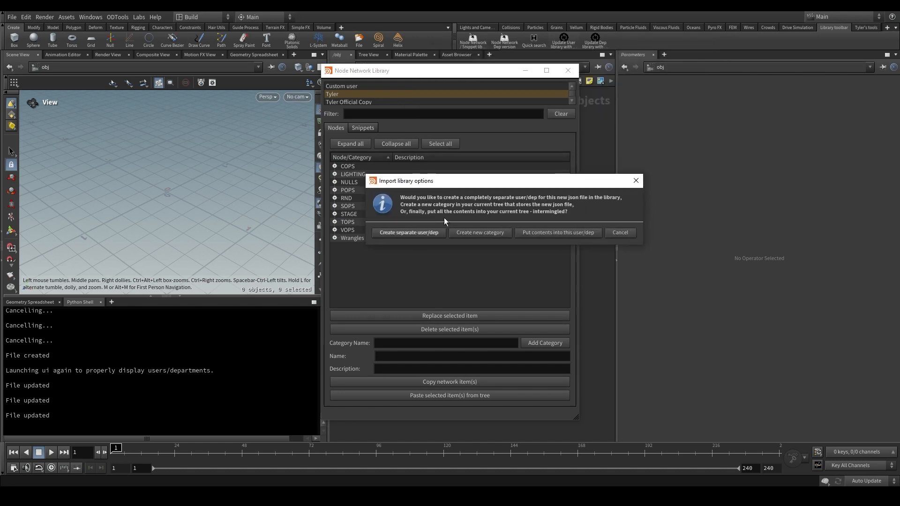
pyautogui.click(623, 233)
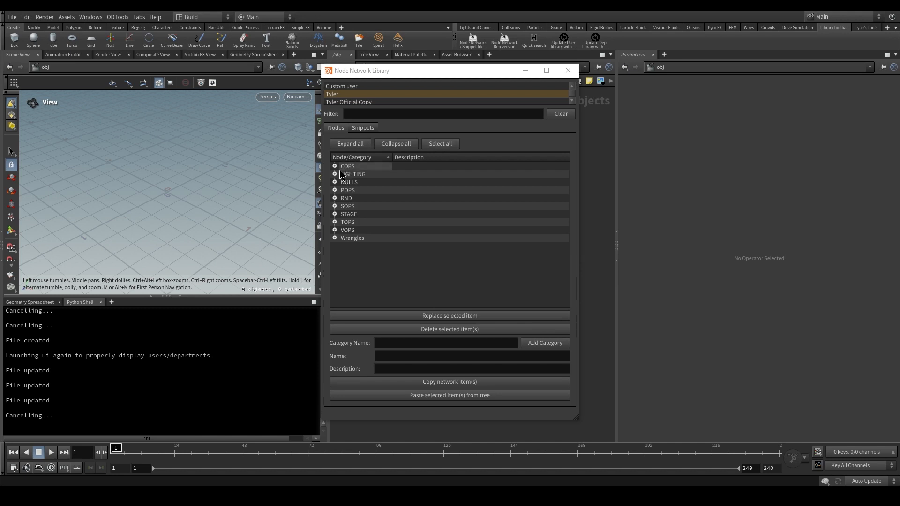
# Expand SOPS and Copy to Points, select SOPS with all its contents, and reduce the selection to Copy to points example.
pyautogui.click(335, 206)
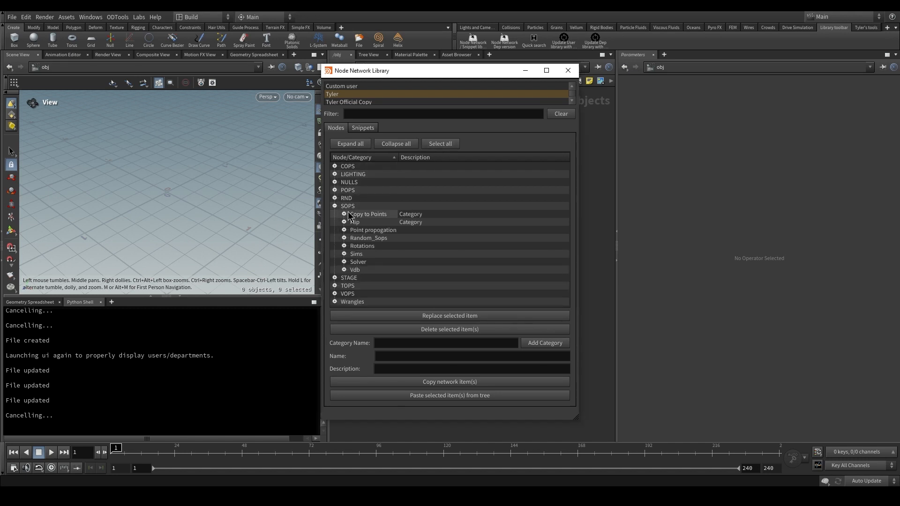
pyautogui.click(344, 213)
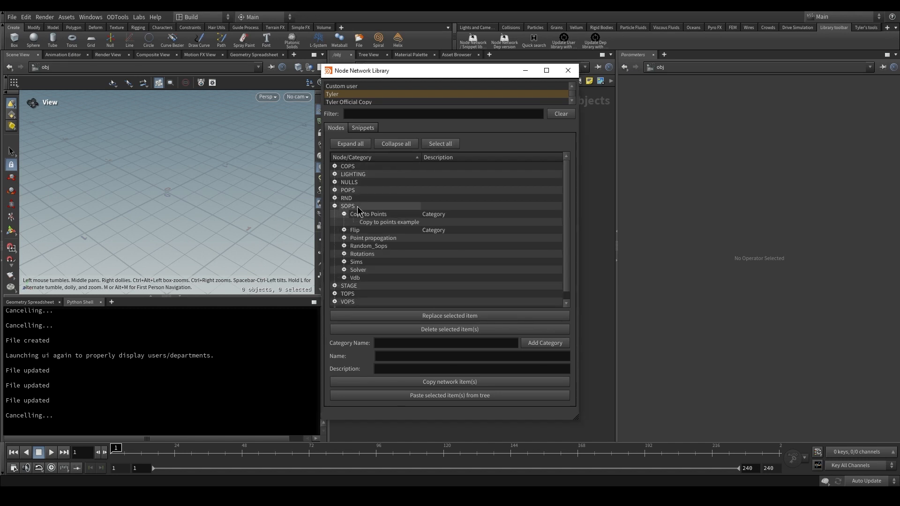
pyautogui.click(359, 207)
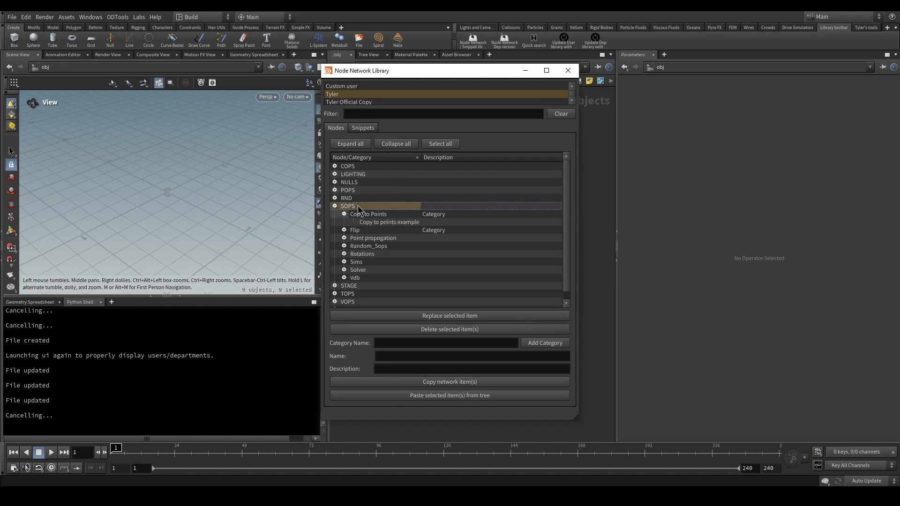
pyautogui.click(431, 144)
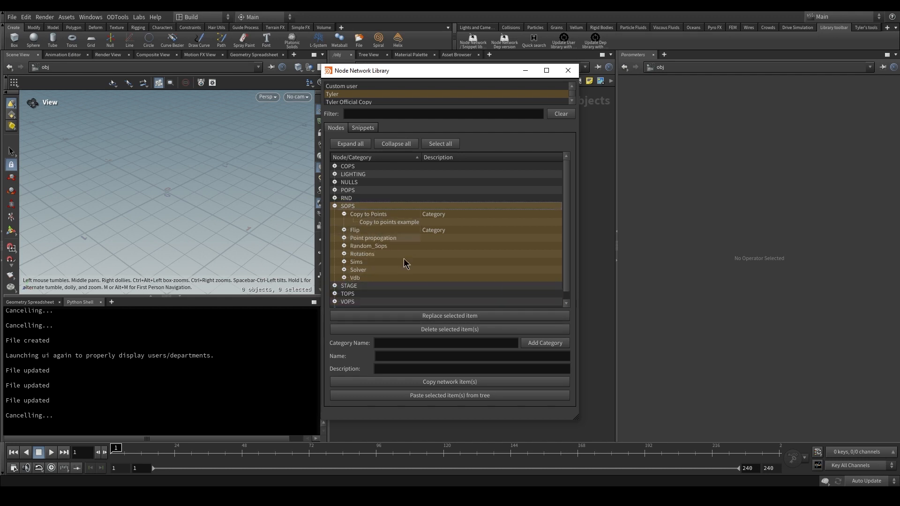
pyautogui.click(367, 223)
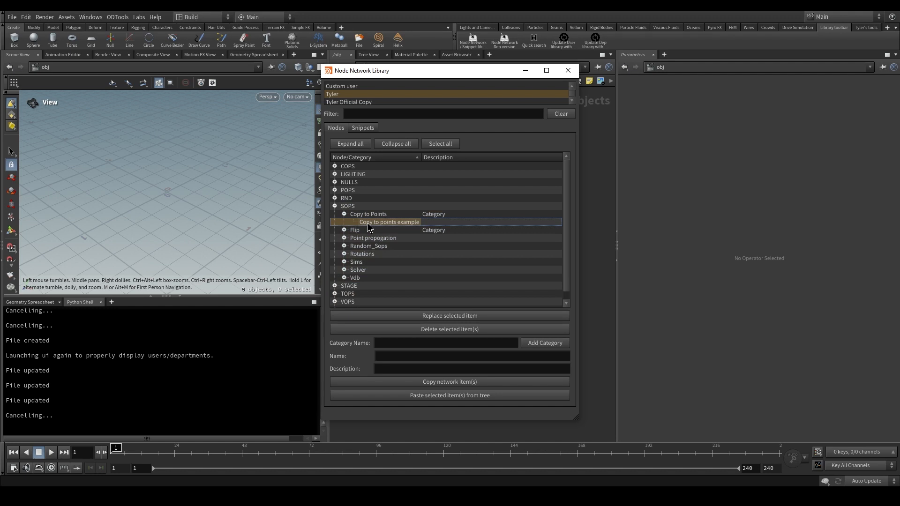
# Delete the POPS category on its own, without selecting its Pop forces contents, and collapse the node tree.
pyautogui.doubleClick(355, 190)
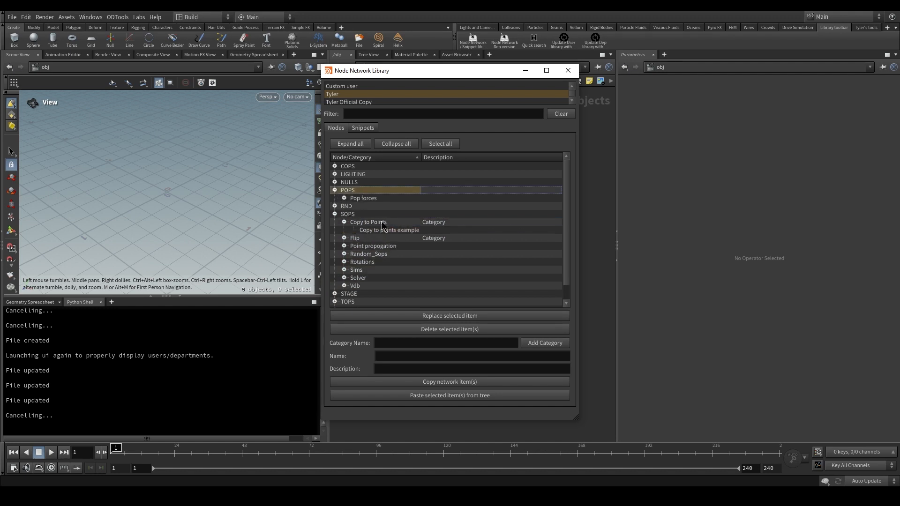
pyautogui.click(425, 329)
pyautogui.click(440, 356)
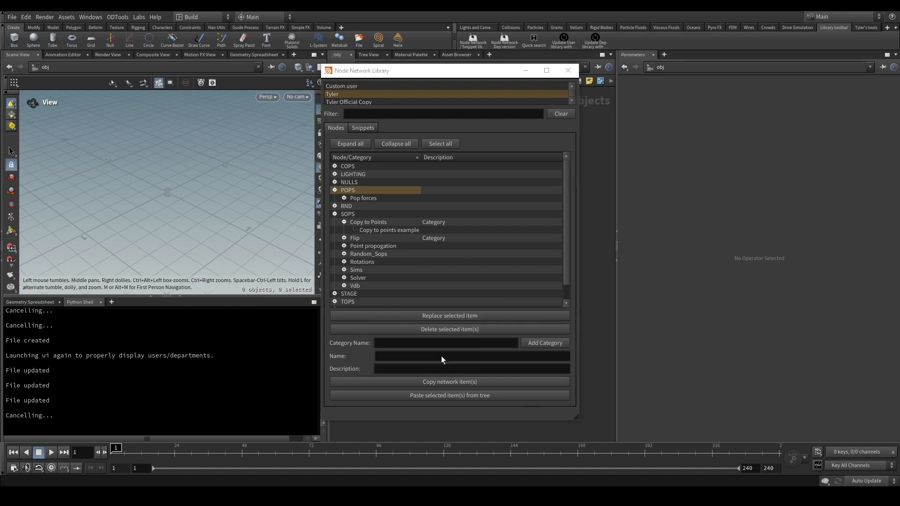
pyautogui.click(396, 144)
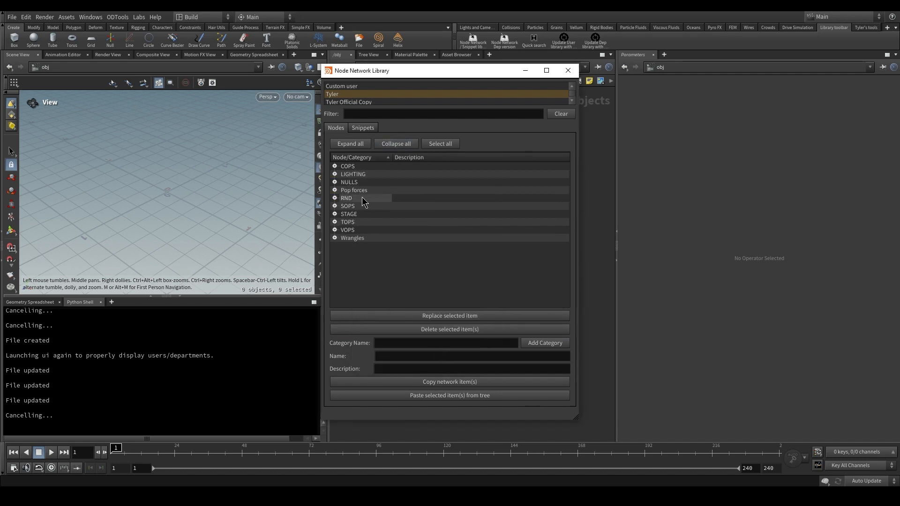
# Delete the Pop forces category together with all contents of Advect Volumes and Random id, and collapse the node tree.
pyautogui.click(335, 190)
pyautogui.click(366, 190)
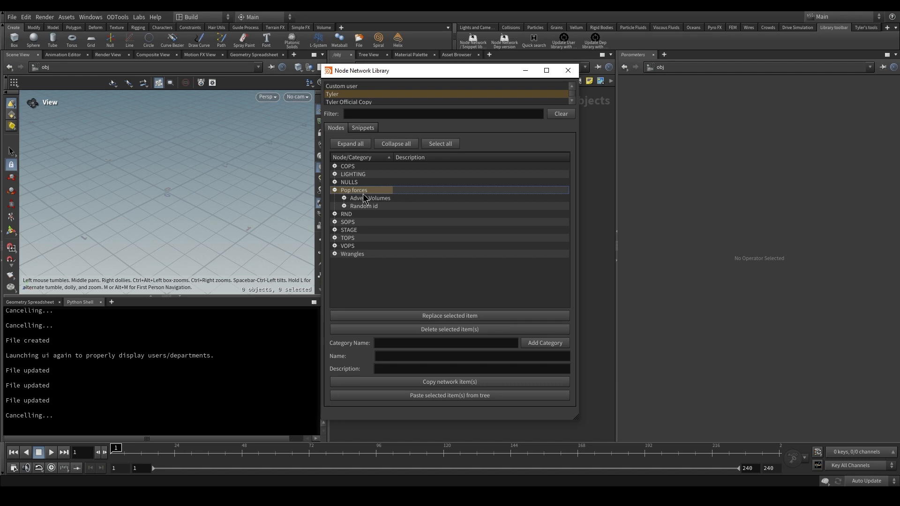
pyautogui.click(445, 146)
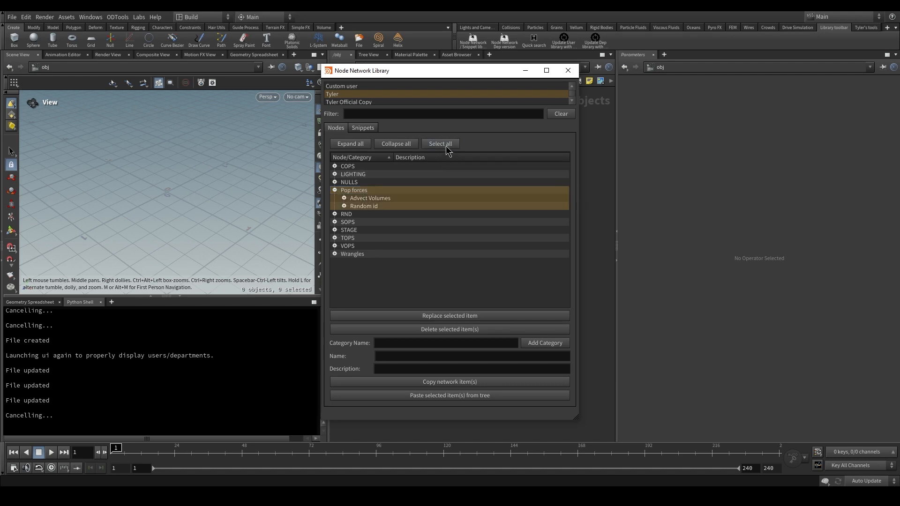
pyautogui.click(377, 192)
pyautogui.click(343, 198)
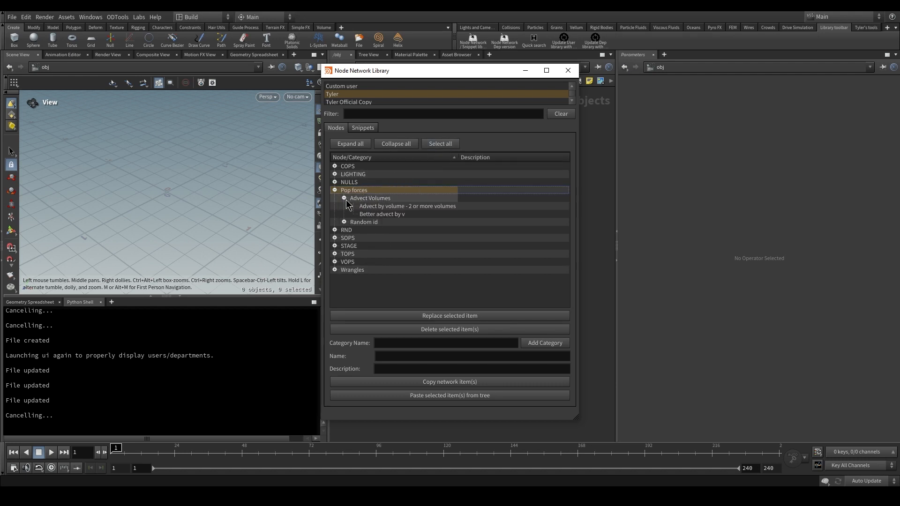
pyautogui.click(441, 145)
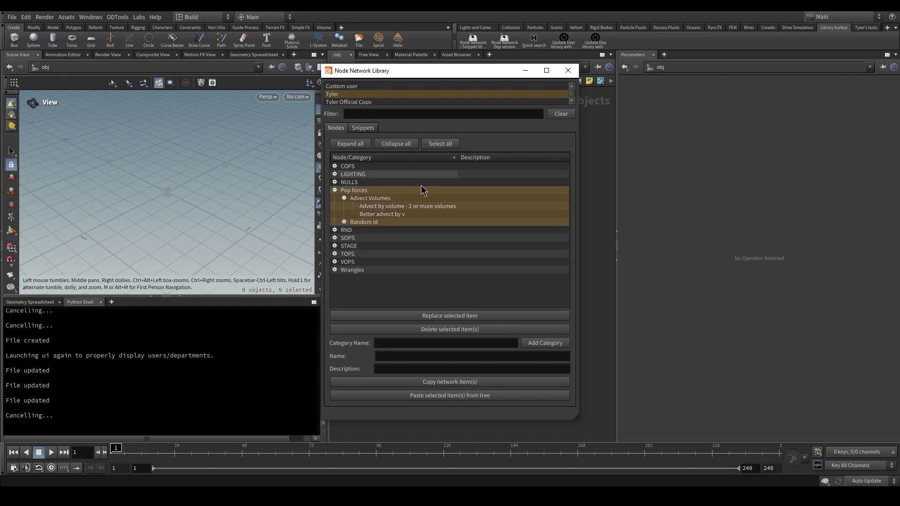
pyautogui.click(344, 222)
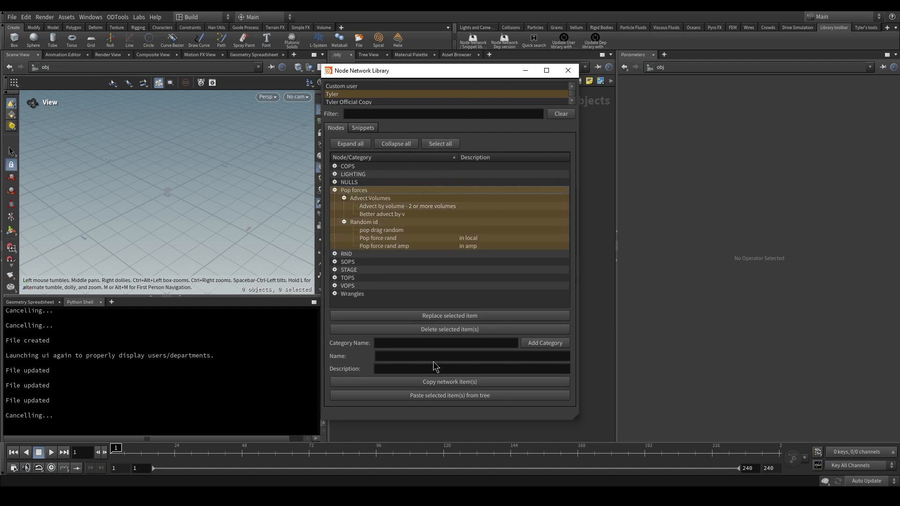
pyautogui.click(448, 327)
pyautogui.click(465, 369)
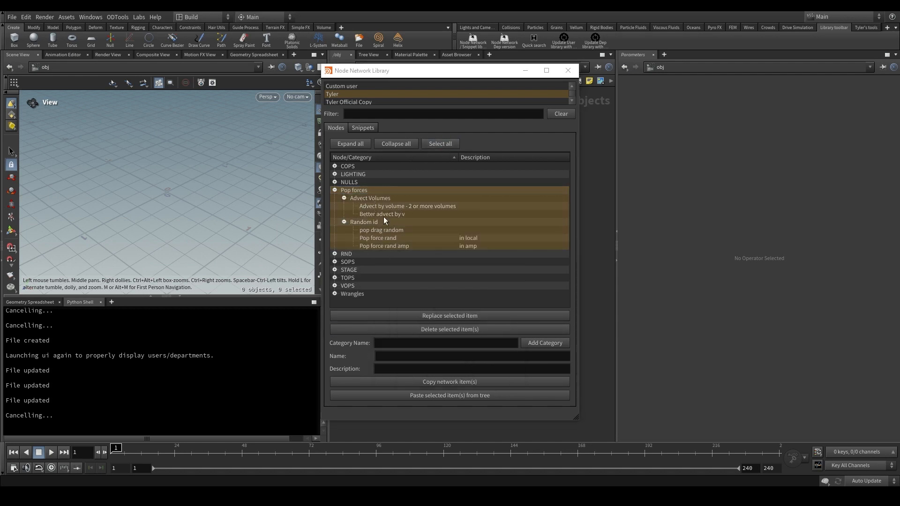
pyautogui.click(403, 144)
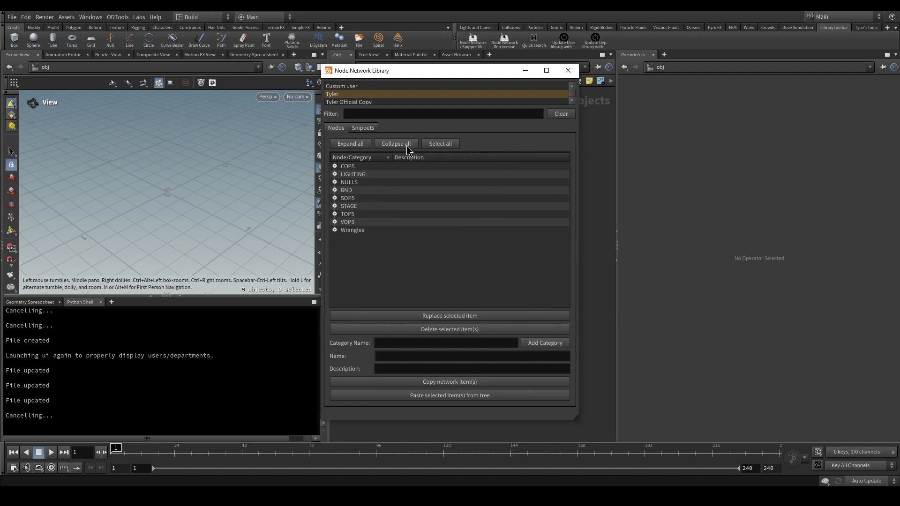
# Expand and collapse the whole node tree, and select the LIGHTING category.
pyautogui.click(353, 144)
pyautogui.click(377, 144)
pyautogui.click(366, 174)
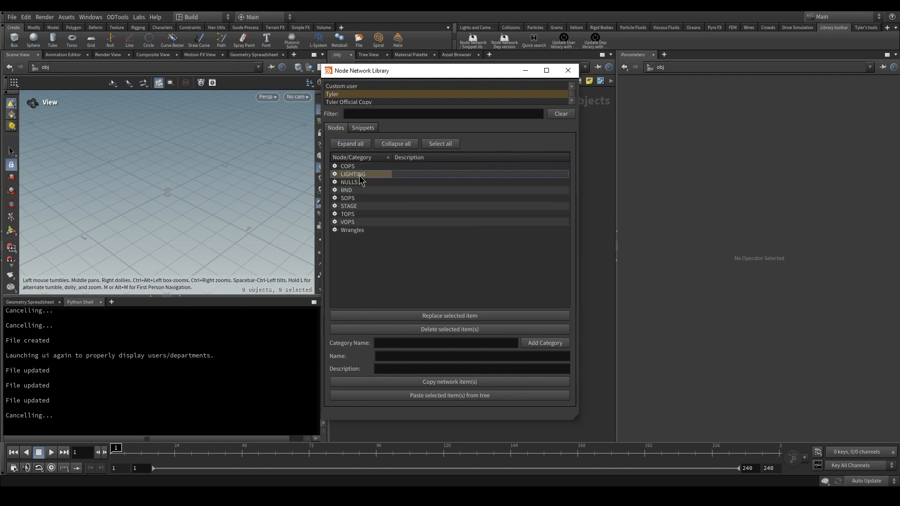
# Expand and collapse the node tree, select the COPS category, and expand and collapse it once more.
pyautogui.click(361, 145)
pyautogui.click(396, 143)
pyautogui.click(368, 167)
pyautogui.click(362, 149)
pyautogui.click(405, 148)
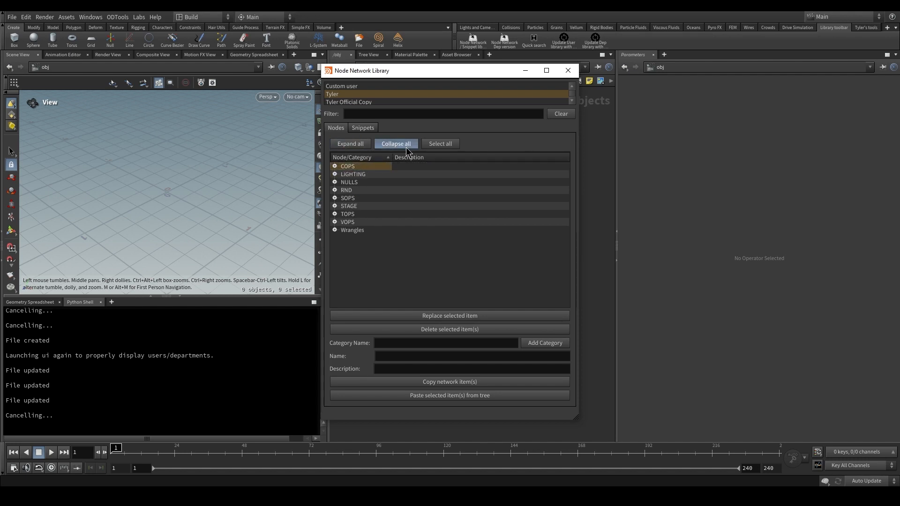
# Select the RND category and expand, collapse and re-expand it on its own, leaving the other categories closed.
pyautogui.click(358, 189)
pyautogui.click(359, 147)
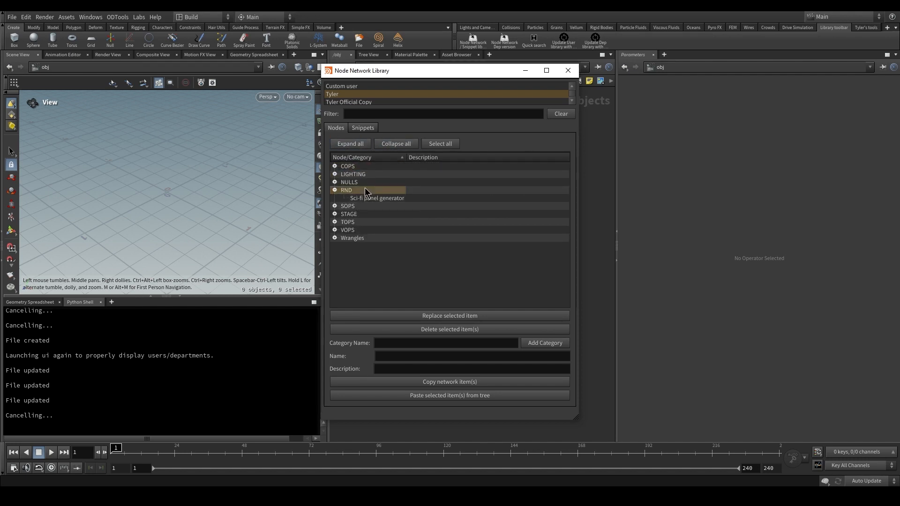
pyautogui.rightClick(369, 190)
pyautogui.click(381, 193)
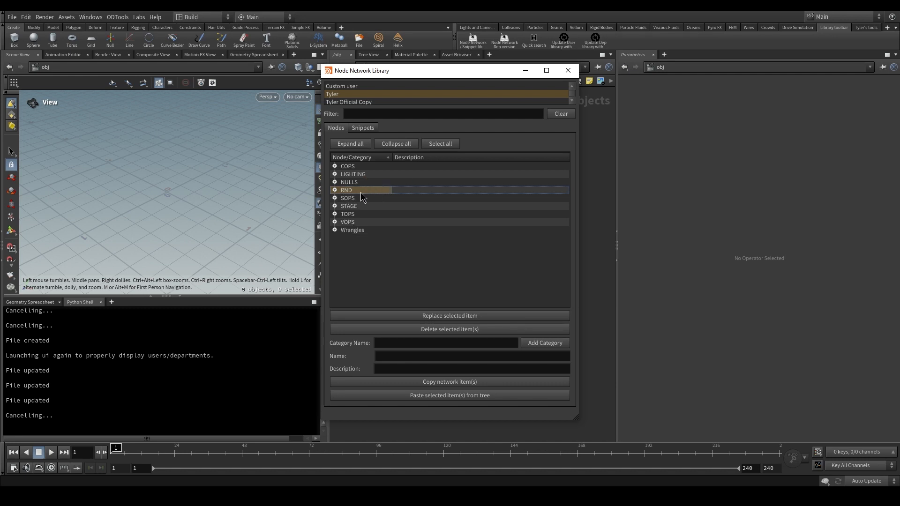
pyautogui.rightClick(373, 193)
pyautogui.click(375, 186)
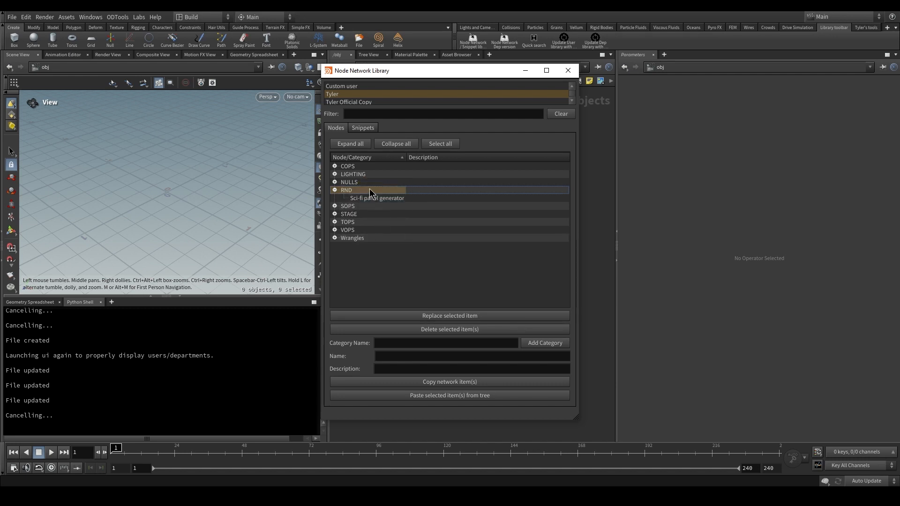
# Select the SOPS category, expand it with all its nested contents, and collapse the tree.
pyautogui.click(342, 207)
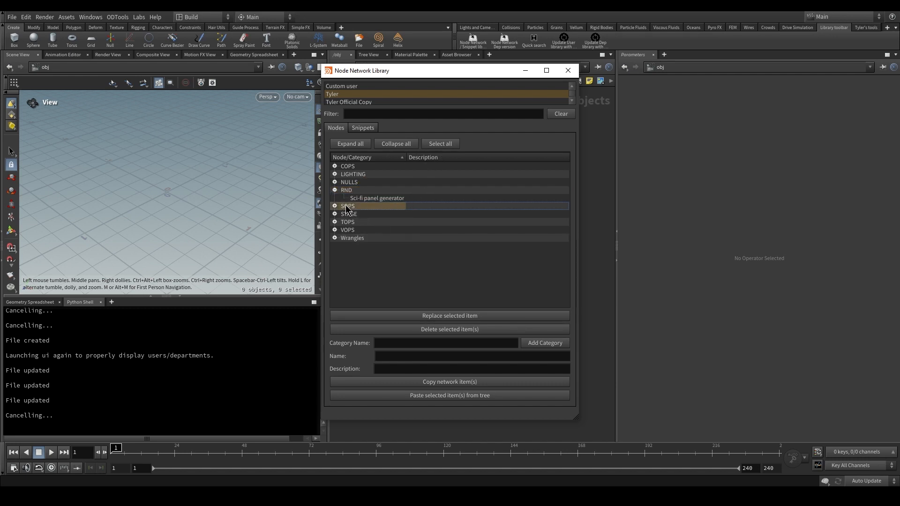
pyautogui.rightClick(358, 206)
pyautogui.click(377, 203)
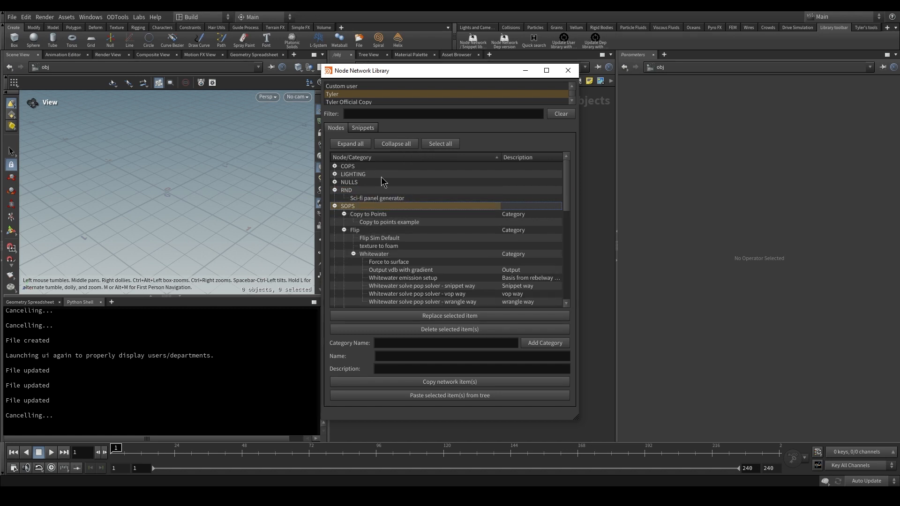
pyautogui.click(398, 146)
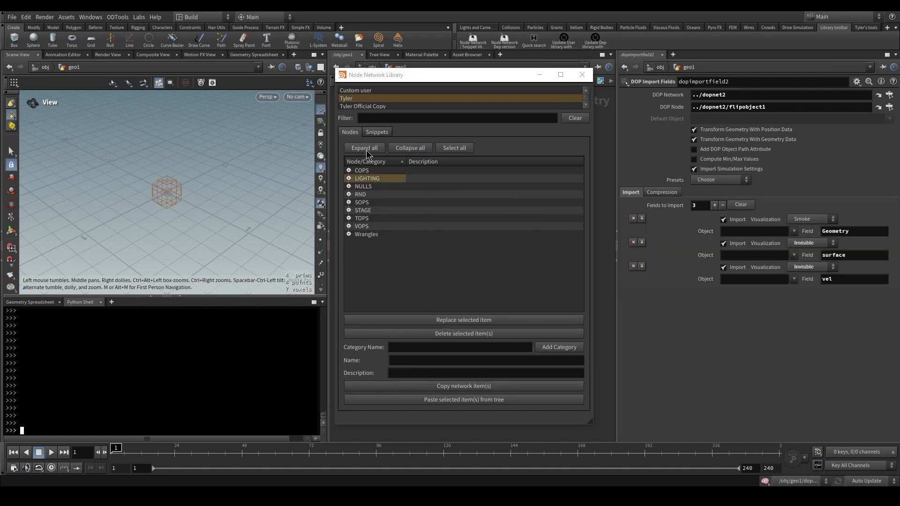
# Expand and collapse only the selected LIGHTING category, and do the same for the whole node tree.
pyautogui.click(374, 149)
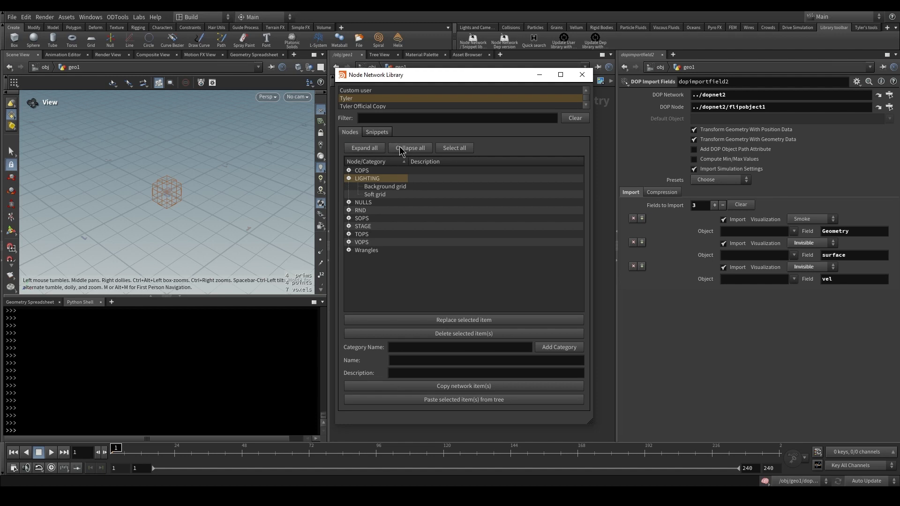
pyautogui.click(400, 148)
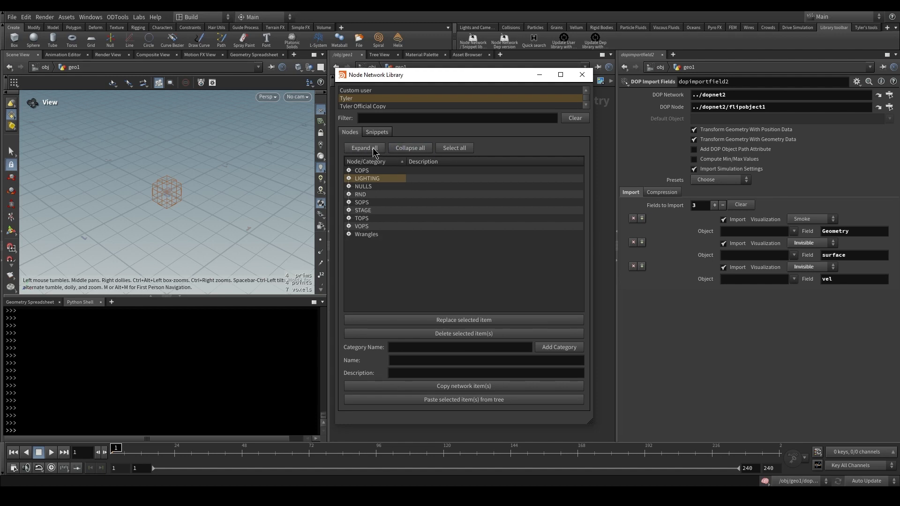
pyautogui.click(373, 147)
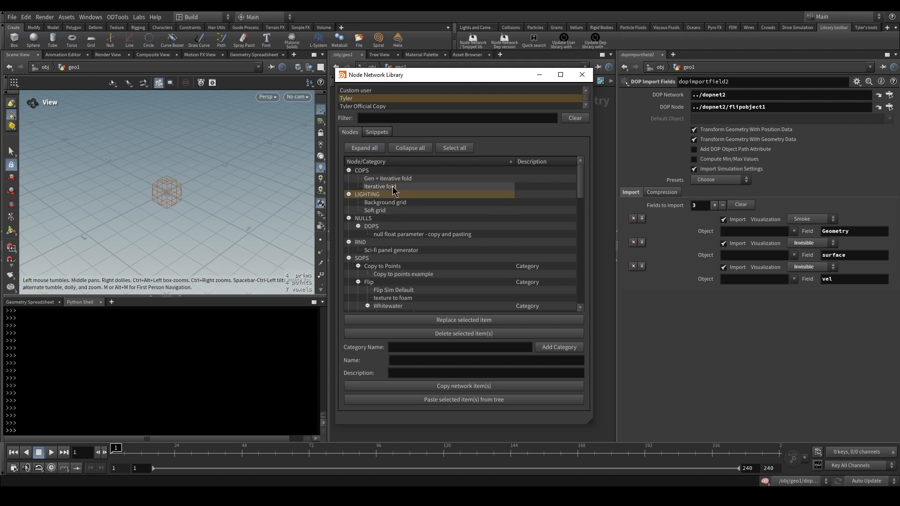
pyautogui.click(414, 149)
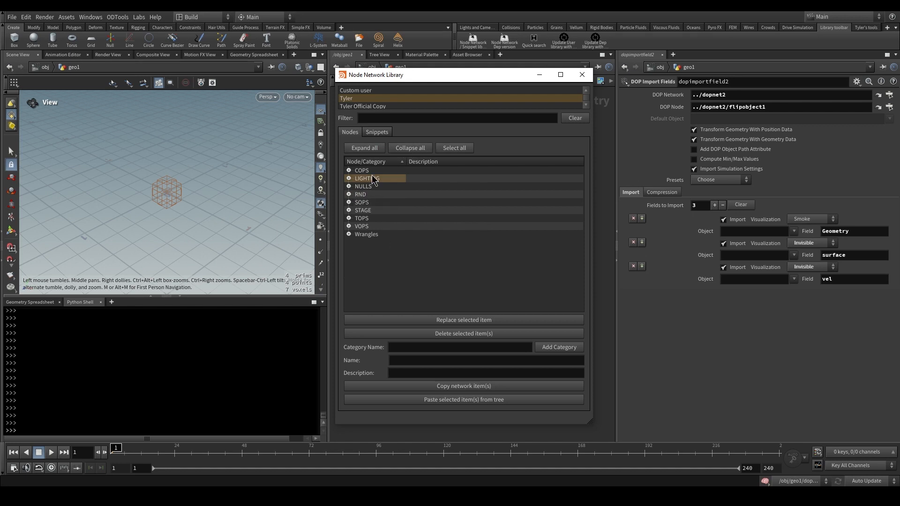
# View the library's snippets, open the Node Network Dep Library, expand and collapse its tree with LIGHTING selected, and view its snippets.
pyautogui.click(373, 135)
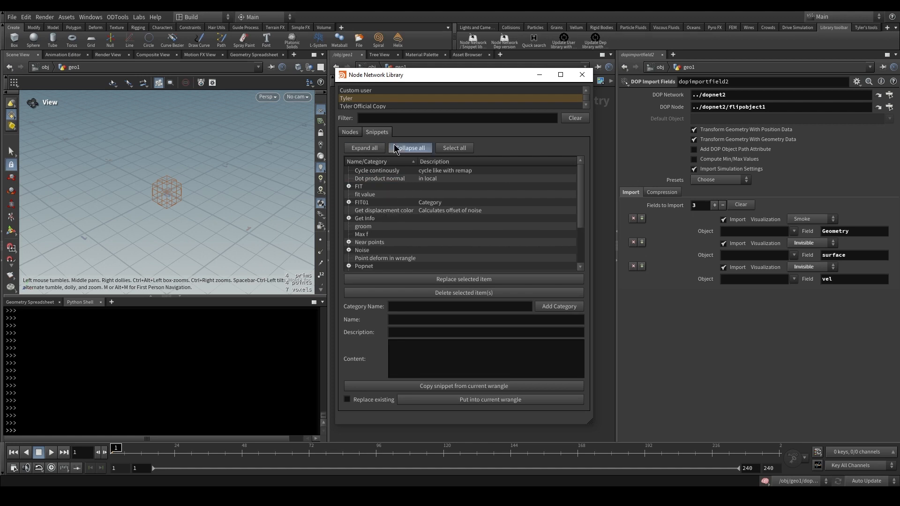
pyautogui.click(503, 42)
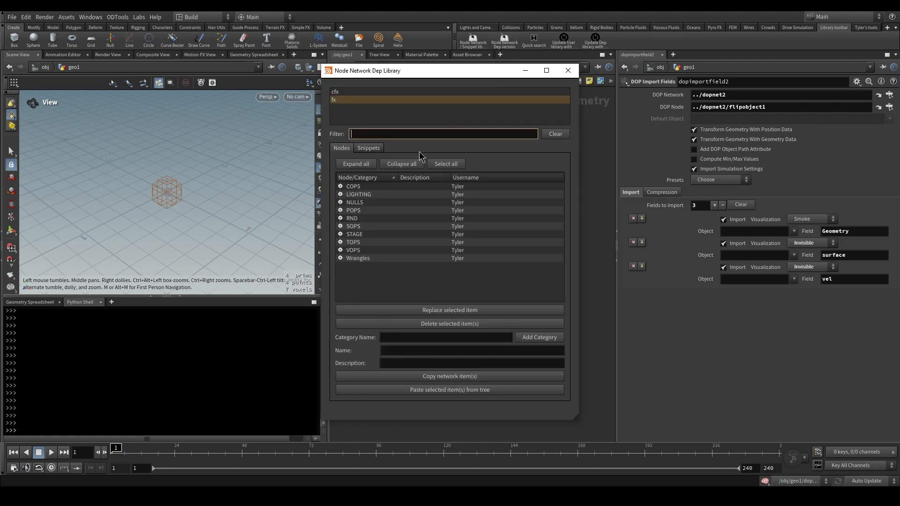
pyautogui.click(349, 194)
pyautogui.click(355, 164)
pyautogui.click(395, 165)
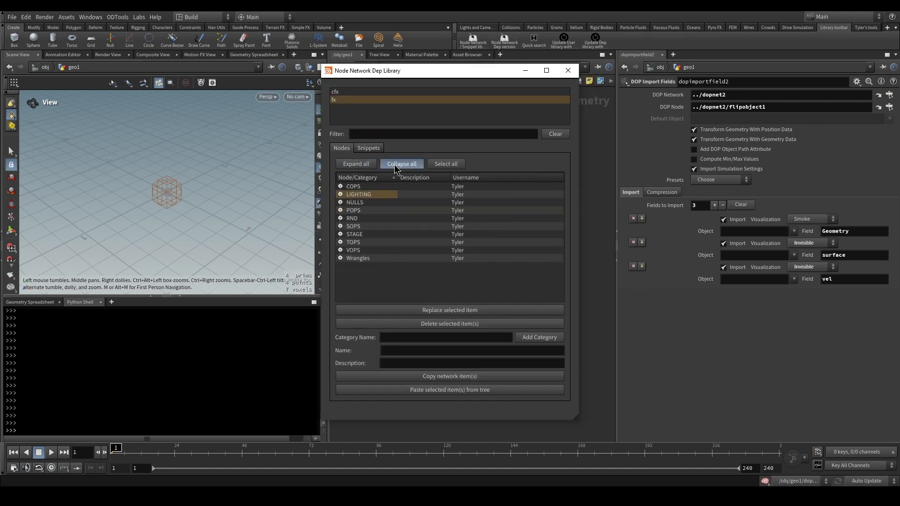
pyautogui.click(366, 147)
pyautogui.click(358, 202)
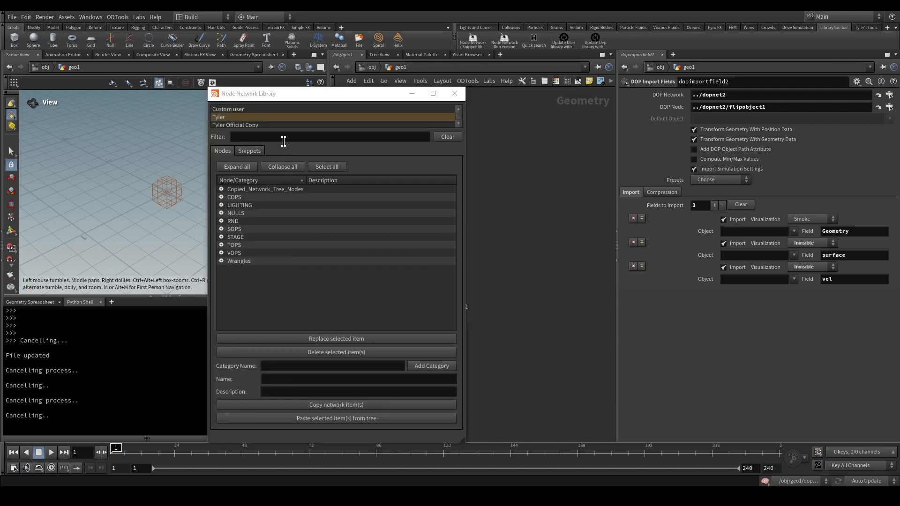
# Filter the Node Network Library by "near" and look through the matching snippets, including the duplicates.
pyautogui.click(284, 141)
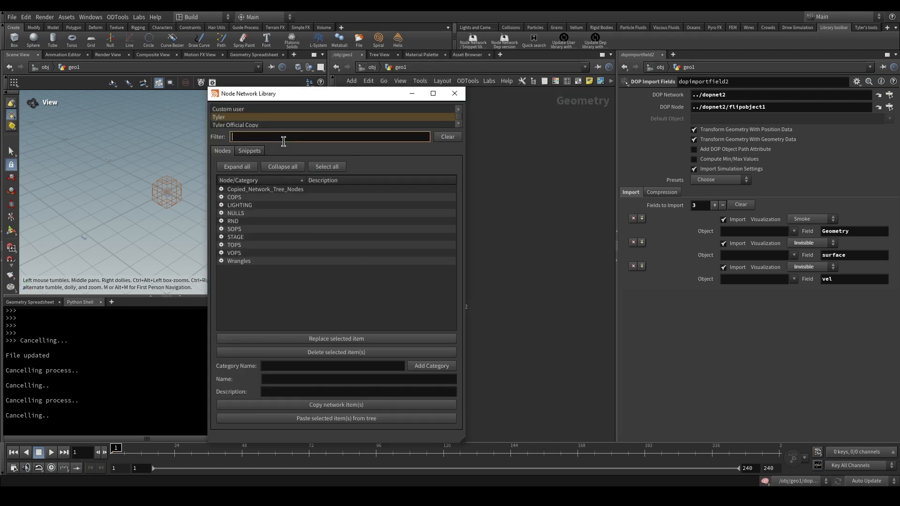
pyautogui.write('near')
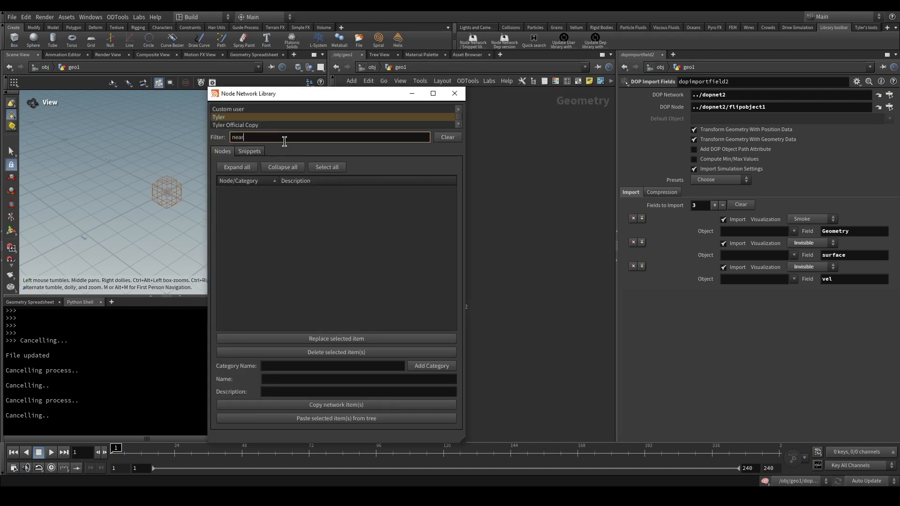
pyautogui.click(247, 153)
pyautogui.scroll(-1, 267, 241)
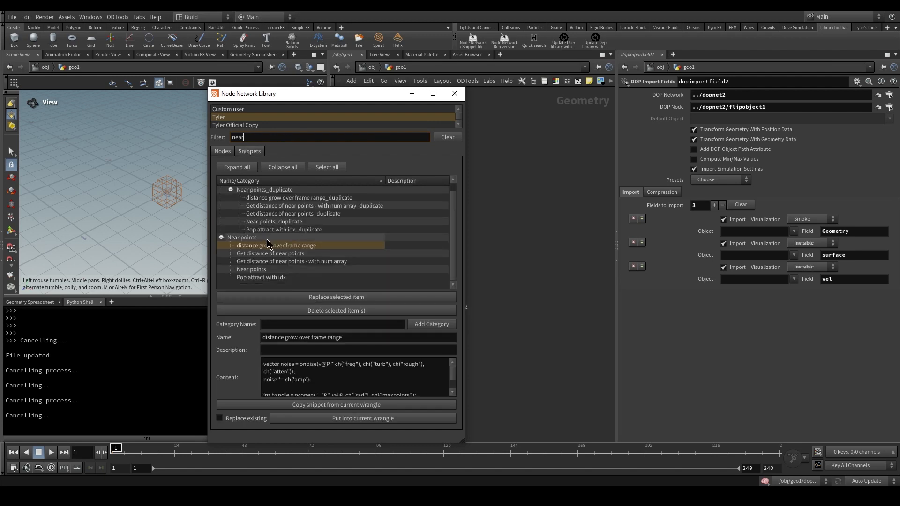
pyautogui.scroll(1, 267, 241)
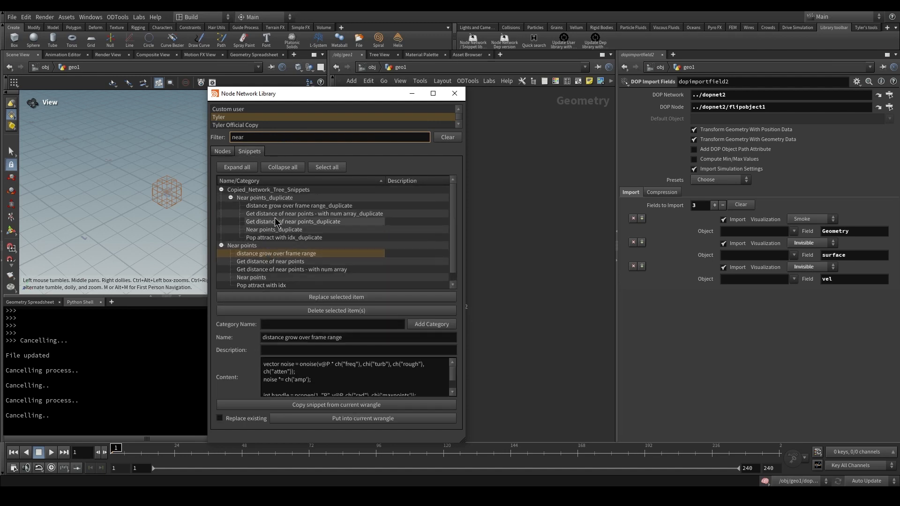
# Return to the nodes and clear the "near" filter.
pyautogui.click(220, 152)
pyautogui.moveTo(271, 137); pyautogui.dragTo(197, 149)
pyautogui.press('BackSpace')
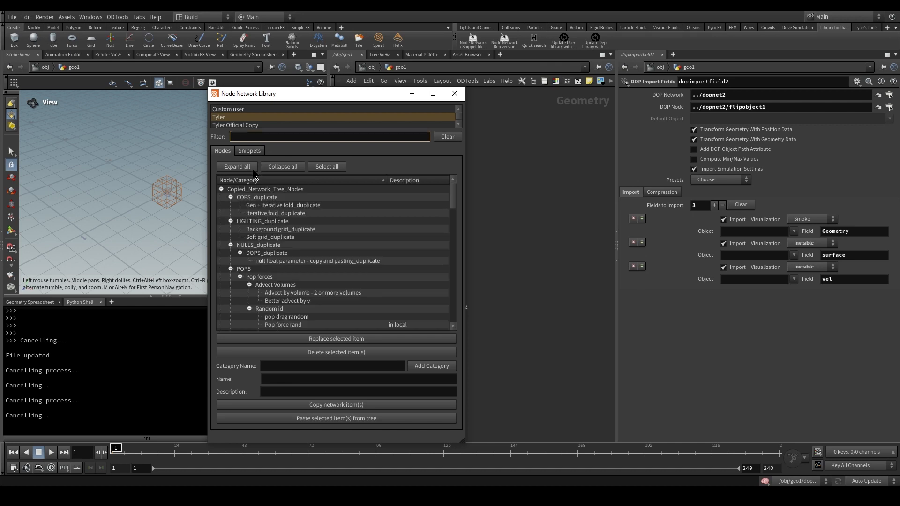
pyautogui.write('nea')
pyautogui.press('BackSpace')
pyautogui.press('BackSpace')
pyautogui.press('BackSpace')
# Filter the library by "_duplicate" and compare the matching entries among the nodes and the snippets.
pyautogui.click(249, 151)
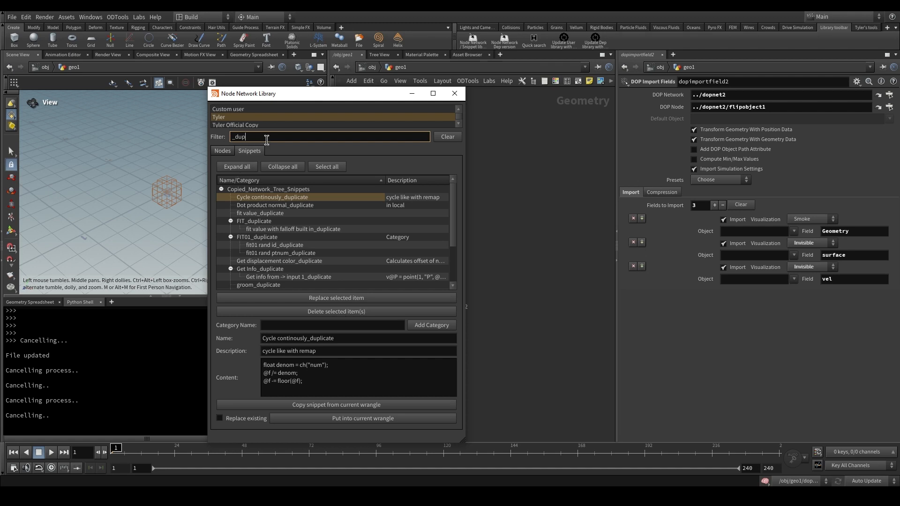
pyautogui.click(227, 152)
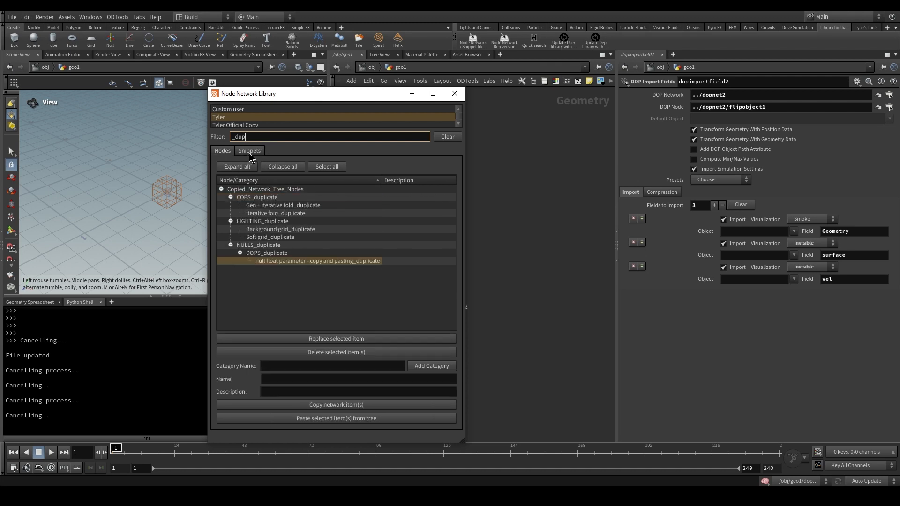
pyautogui.click(254, 151)
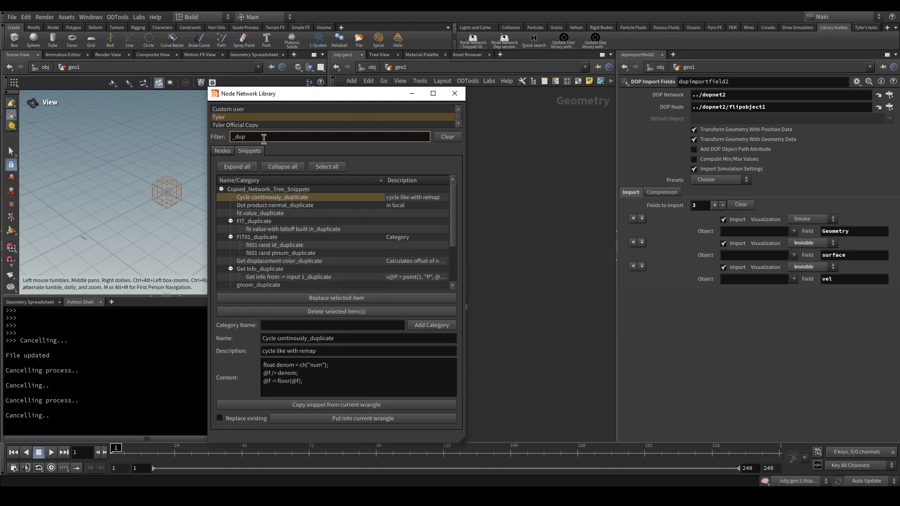
pyautogui.write('licate')
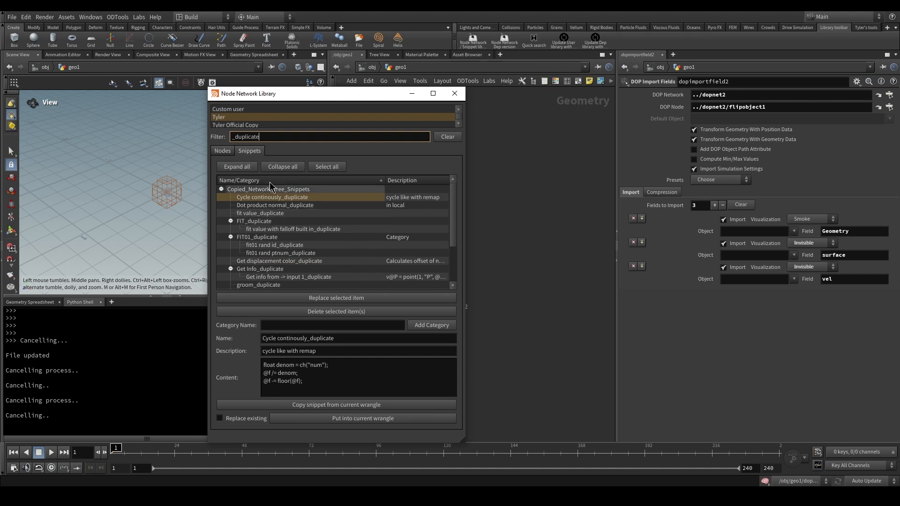
pyautogui.click(225, 153)
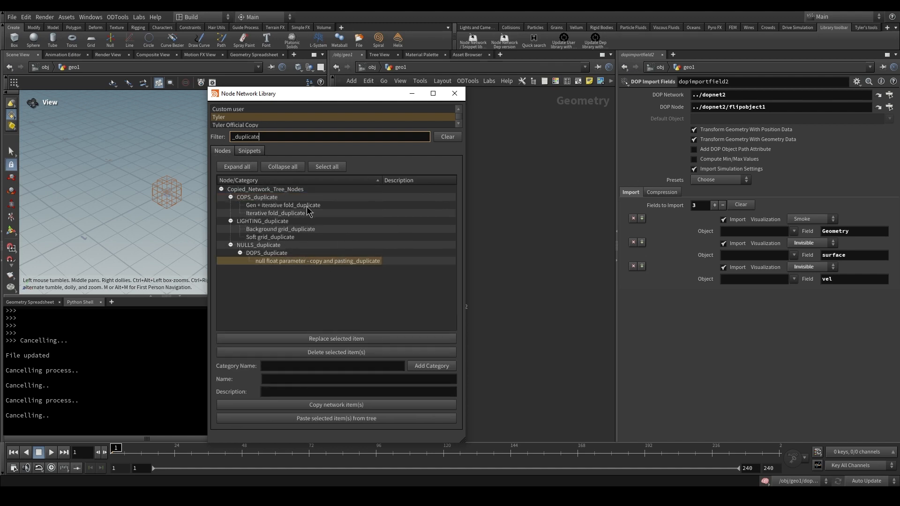
pyautogui.click(249, 151)
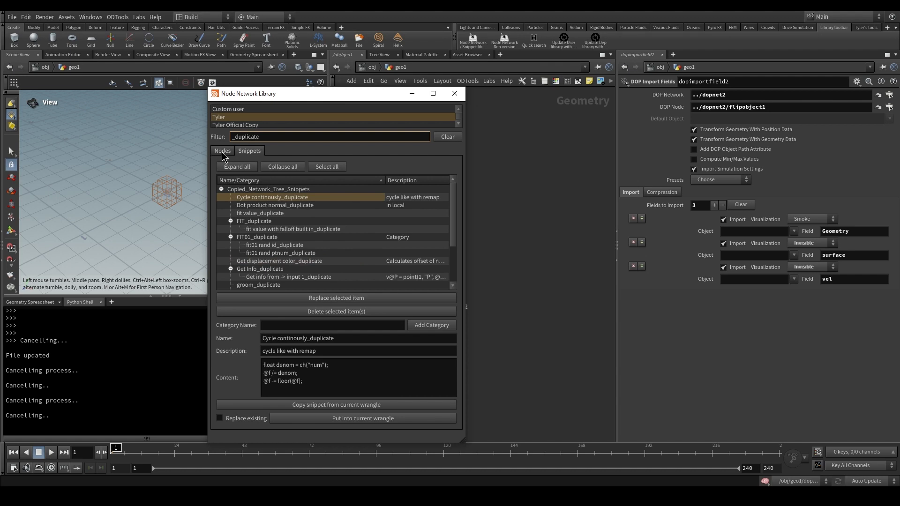
# Close the Node Network Library, open the department version, and close the library window to return to the empty network.
pyautogui.click(454, 93)
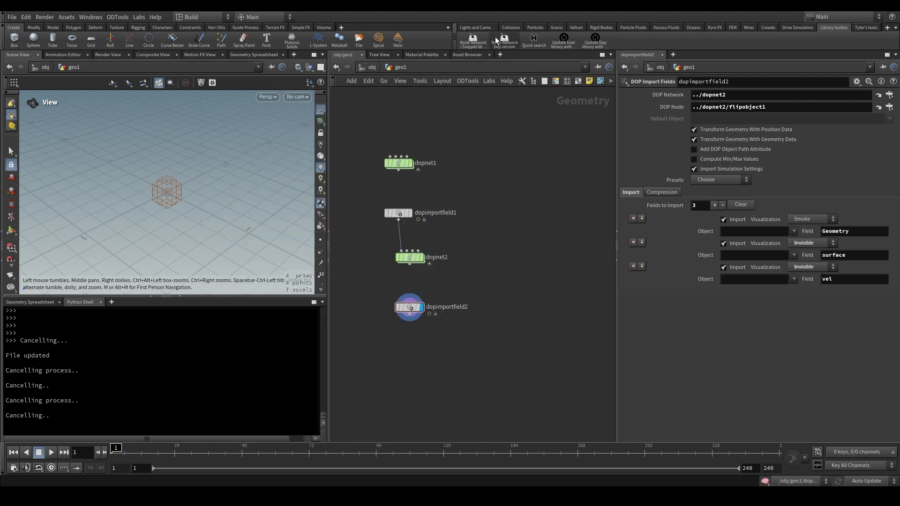
pyautogui.click(495, 39)
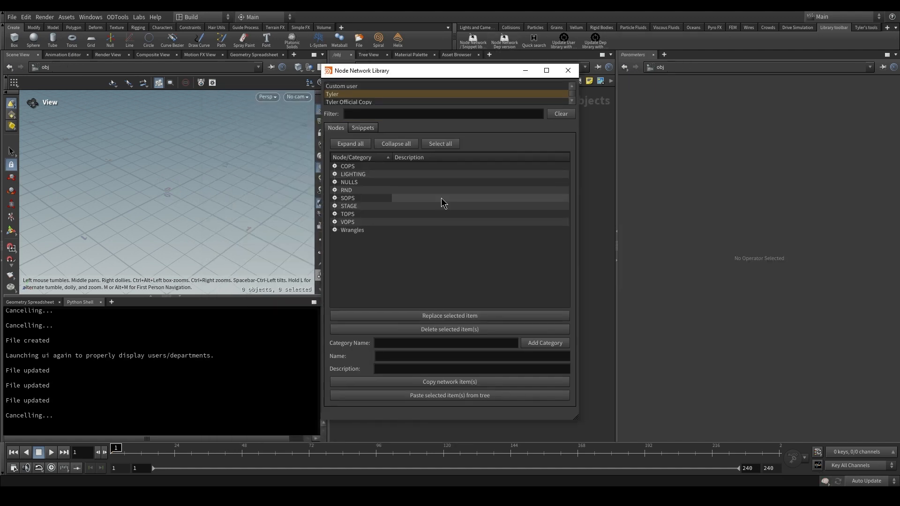
pyautogui.click(568, 70)
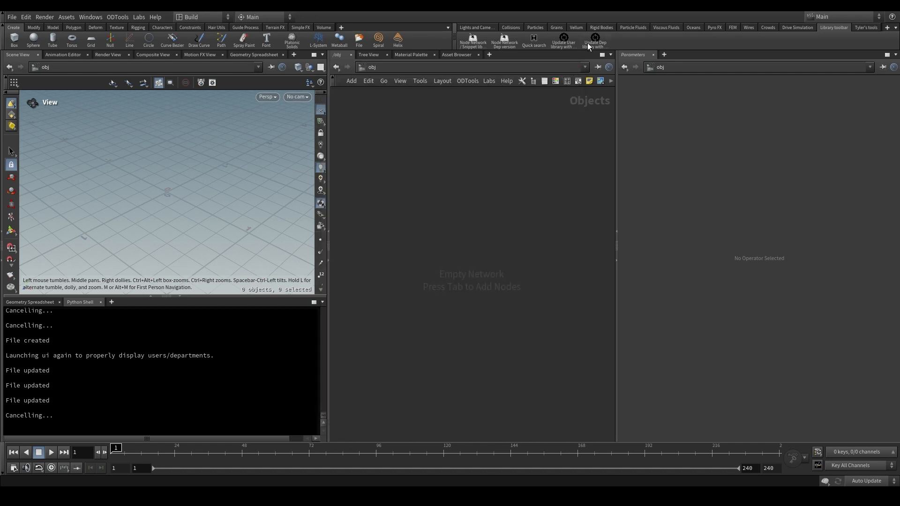
# Open the json import options for the department library, move the dialog aside, and cancel the import.
pyautogui.click(587, 44)
pyautogui.moveTo(569, 20); pyautogui.dragTo(336, 121)
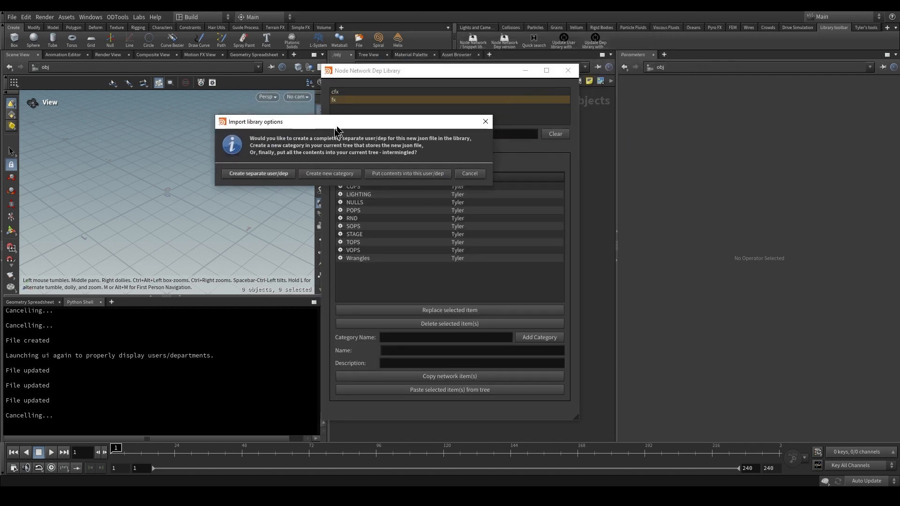
pyautogui.click(469, 171)
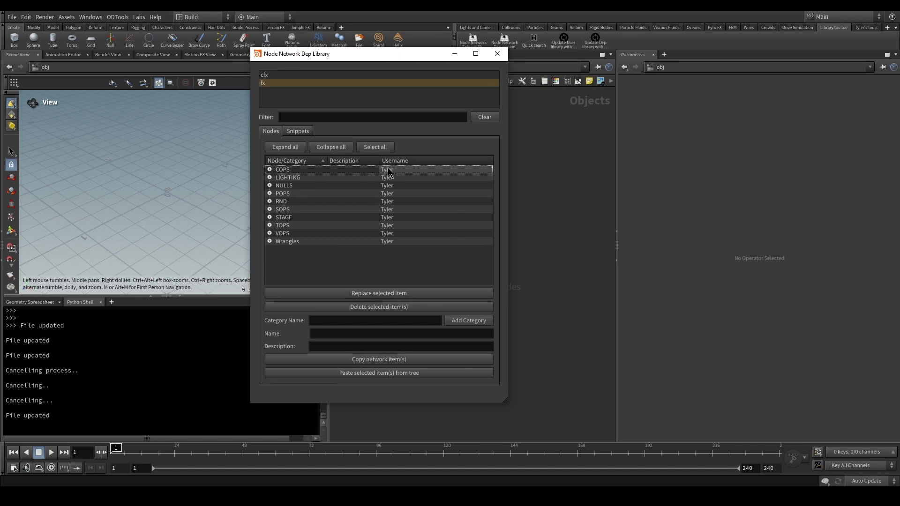
# Select the fx department, collapse its node tree, select Copied_Network_Tree_Snippets among its snippets, and close the department library.
pyautogui.click(280, 84)
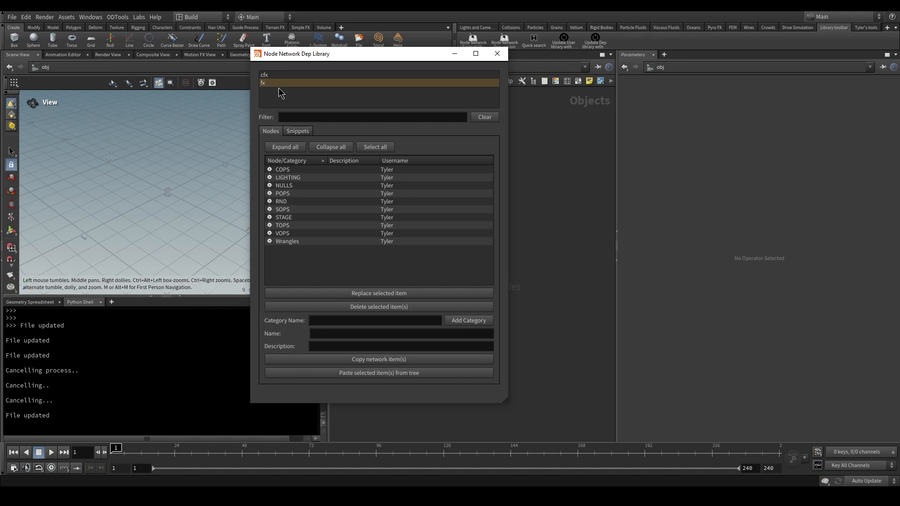
pyautogui.click(301, 188)
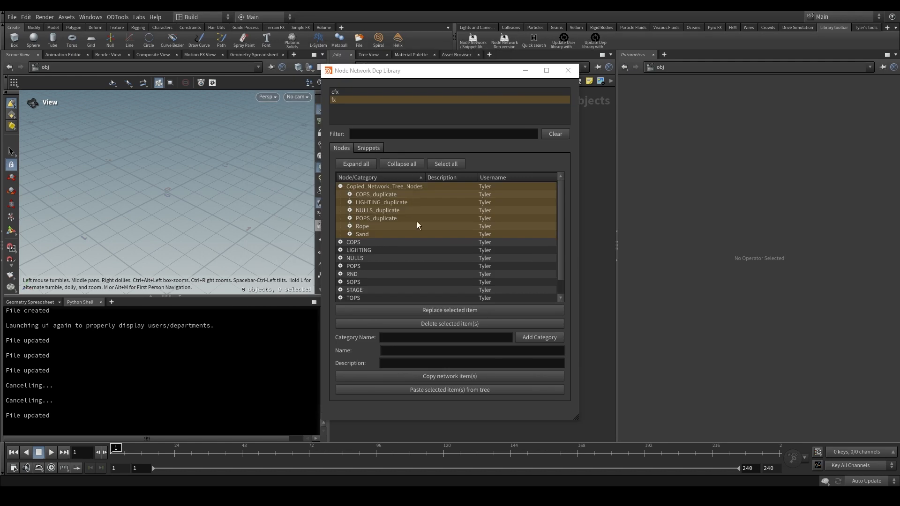
pyautogui.click(396, 165)
pyautogui.click(364, 149)
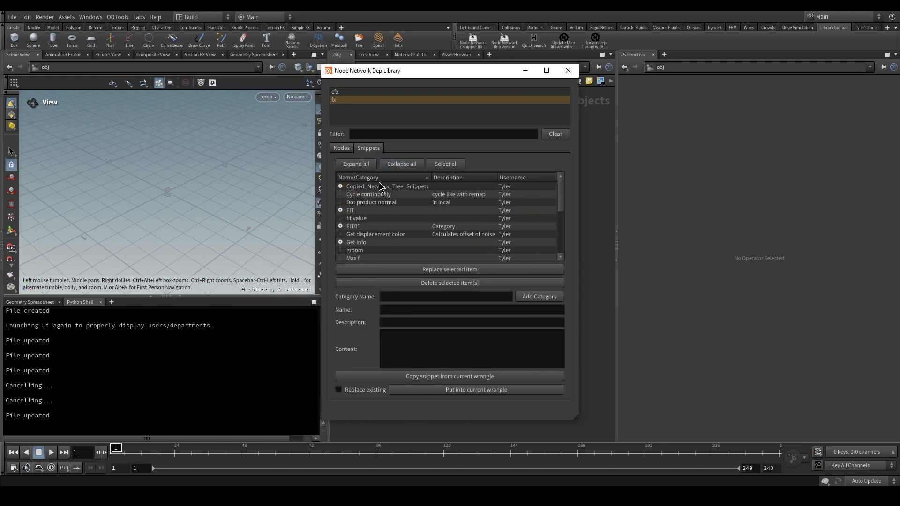
pyautogui.click(399, 186)
pyautogui.click(567, 71)
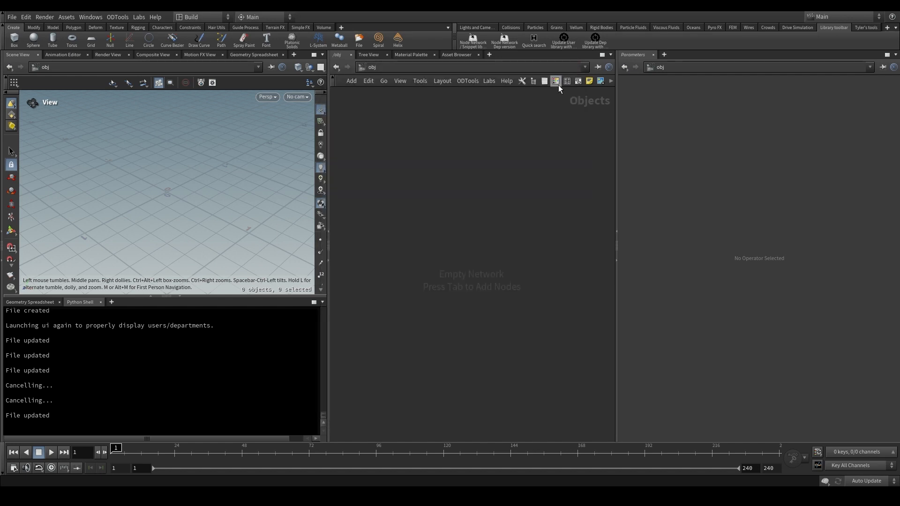